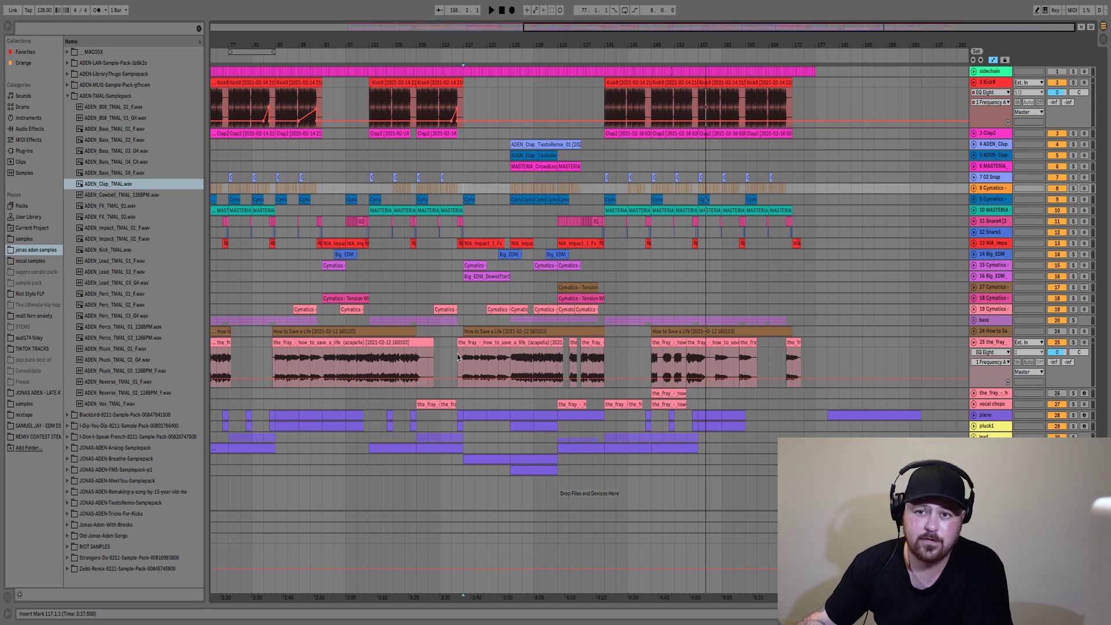
# Play the acapella vocal track in solo from bar 117 and stop playback.
pyautogui.click(457, 357)
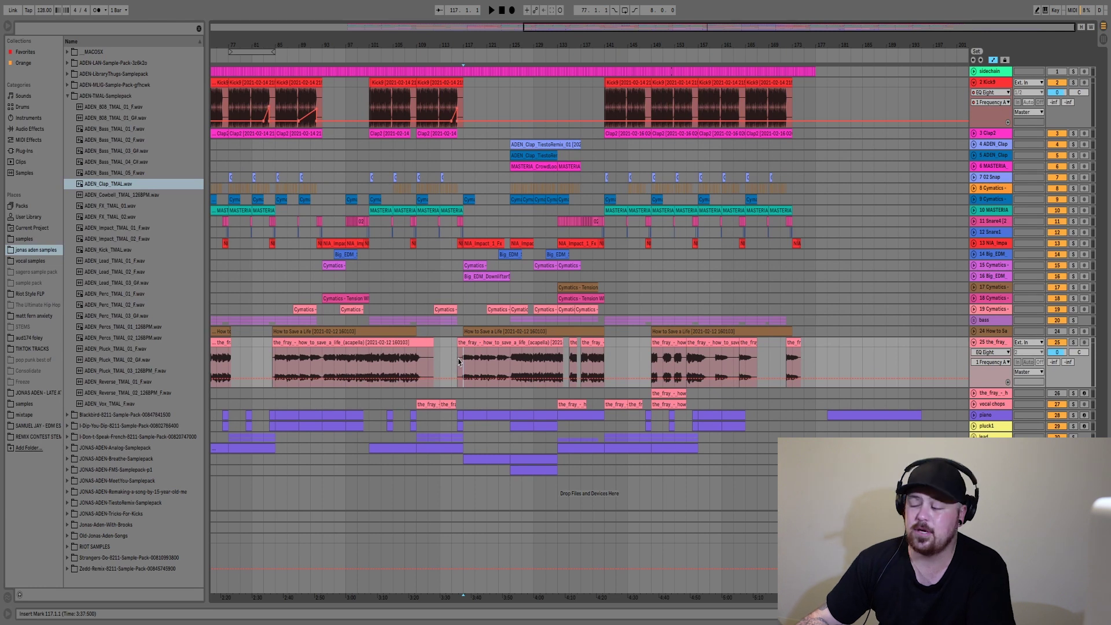
pyautogui.press('space')
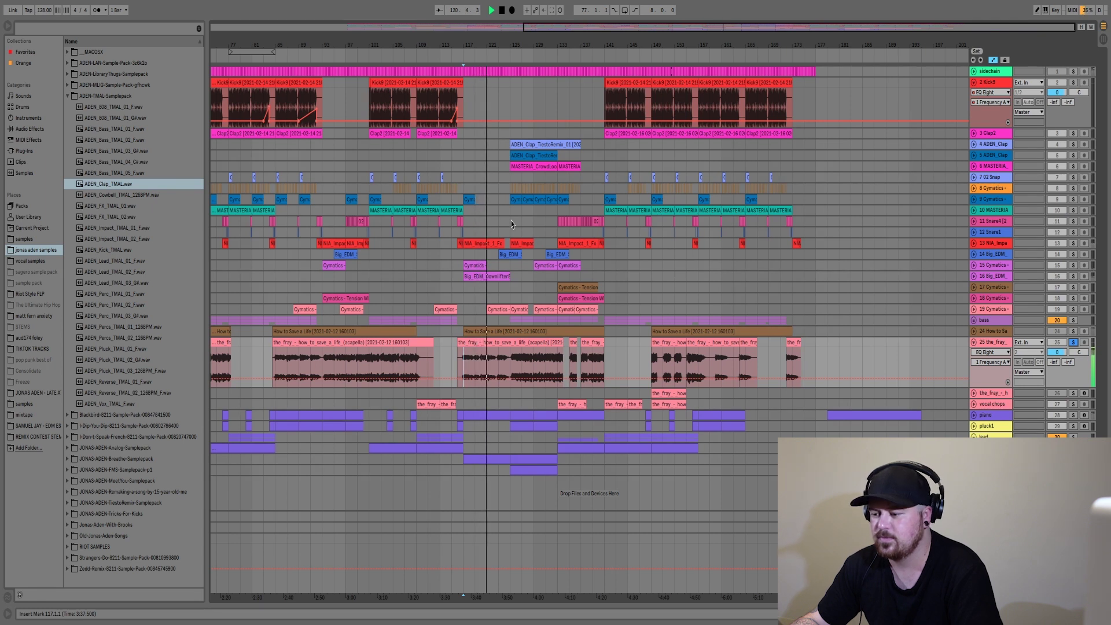
pyautogui.press('space')
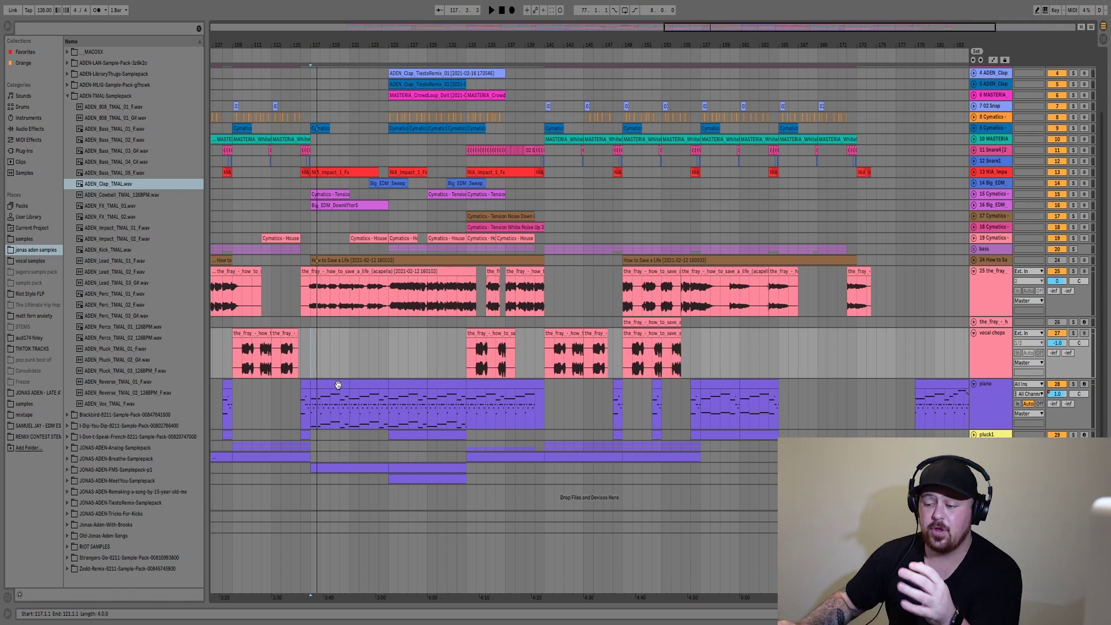
# Open the piano track's MIDI clip at bar 117 to inspect its notes.
pyautogui.doubleClick(338, 385)
pyautogui.scroll(5, 405, 431)
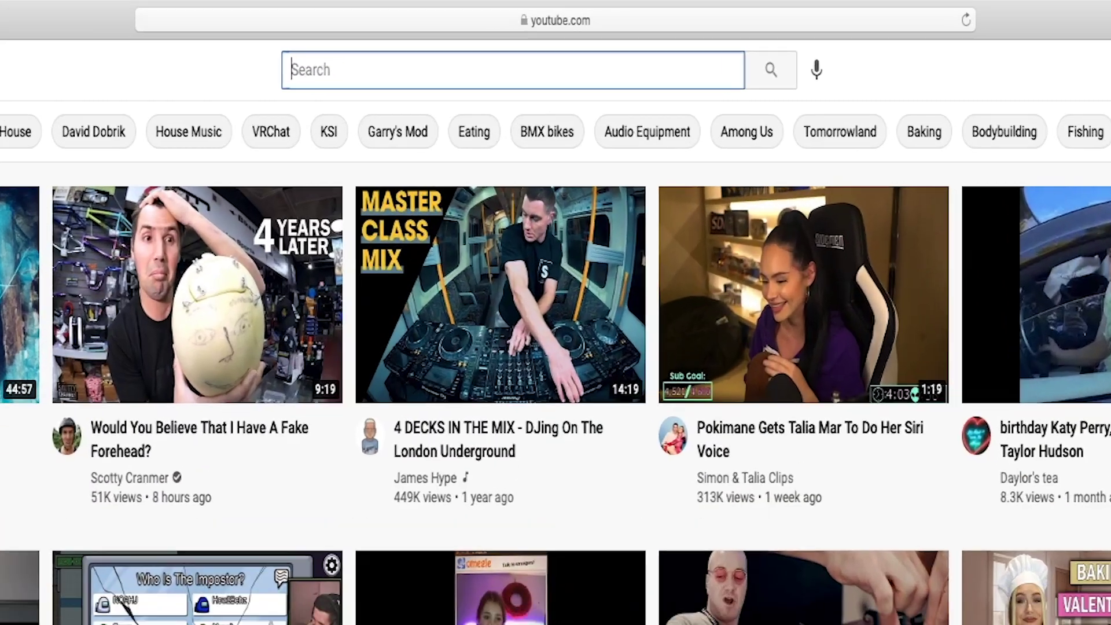
# Switch to YouTube and search for "how to play how to save a life the fray on piano", and browse the results.
pyautogui.write('how to play how to save a life the fray on piano')
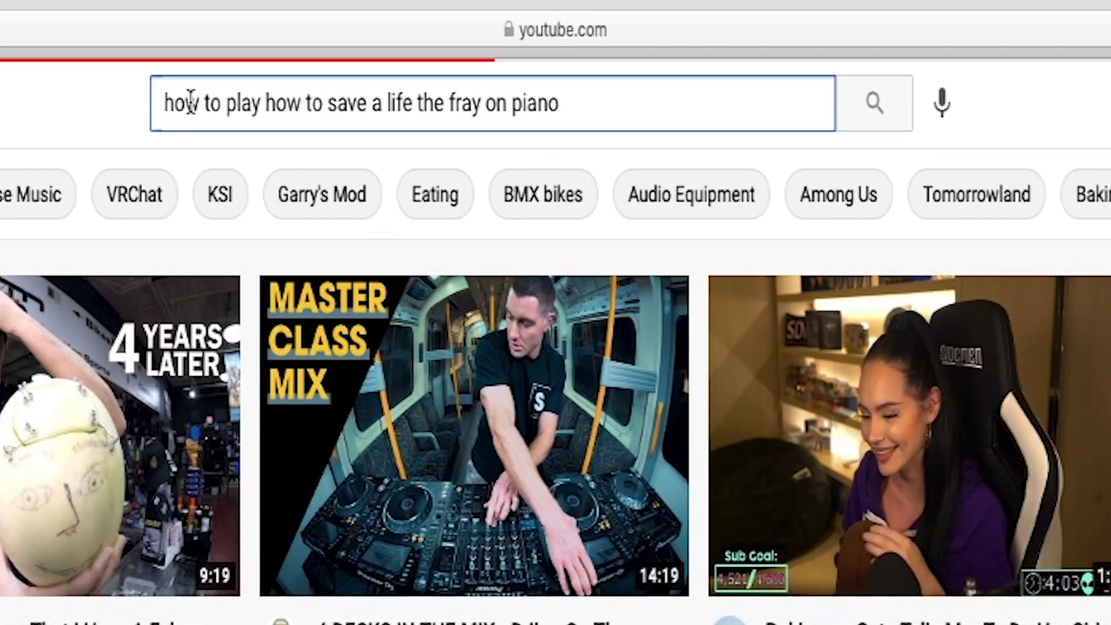
pyautogui.press('Return')
pyautogui.scroll(-10, 695, 550)
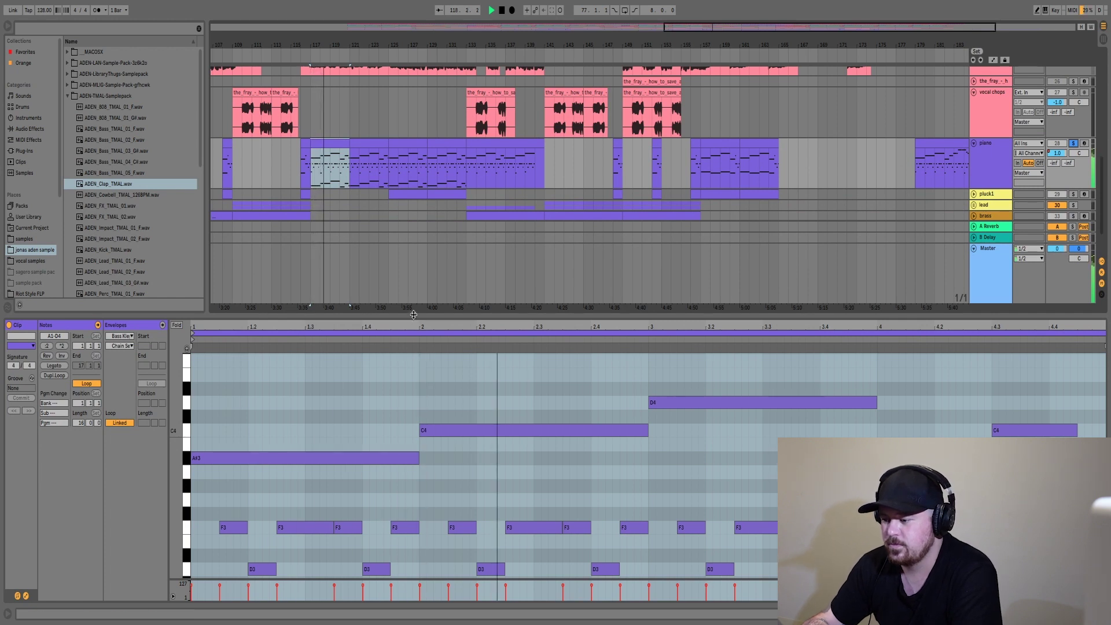
# Enlarge the piano clip's note editor, and close the Keyzone Classic instrument window and the device view.
pyautogui.moveTo(410, 308); pyautogui.dragTo(428, 163)
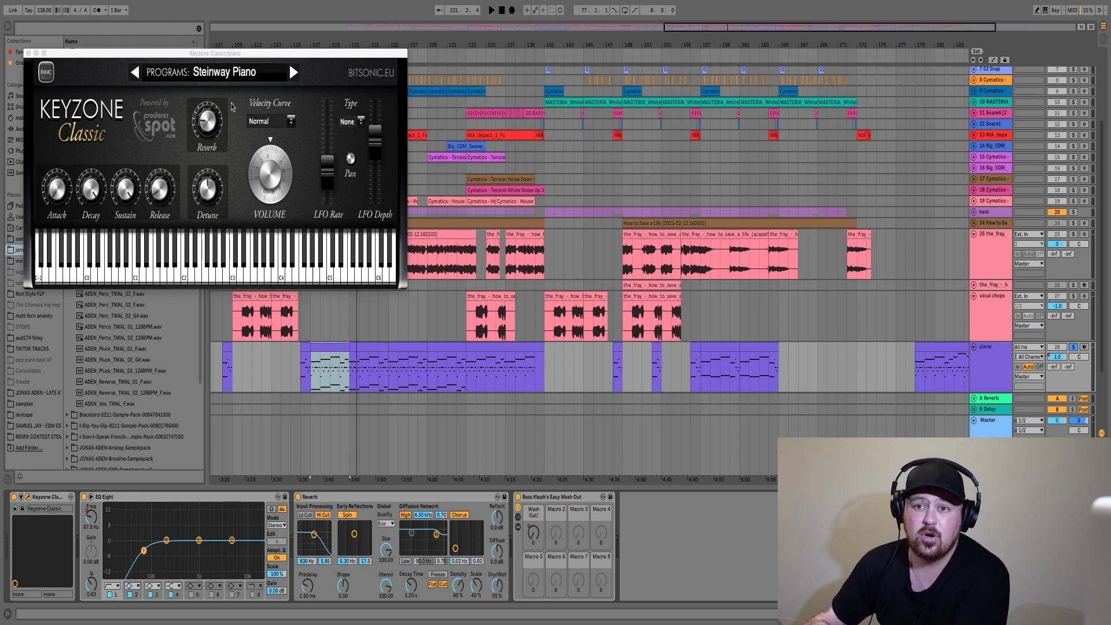
pyautogui.click(28, 53)
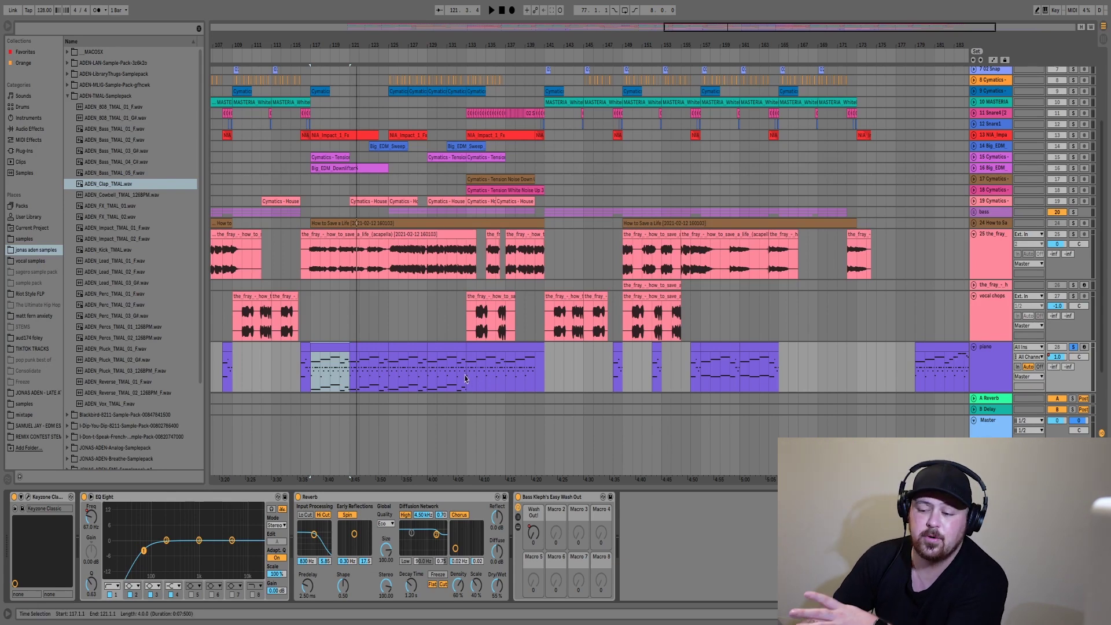
pyautogui.hotkey('ctrl', 'alt', 'l')
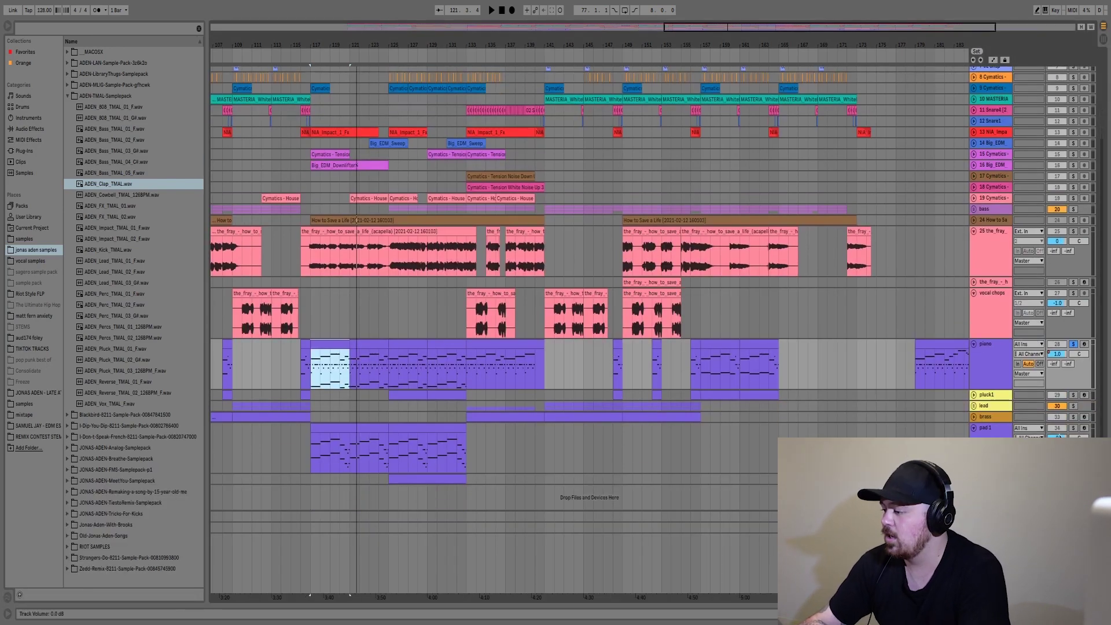
# Solo the pad 1 track, show its device chain and audition it from bar 117.
pyautogui.click(1073, 428)
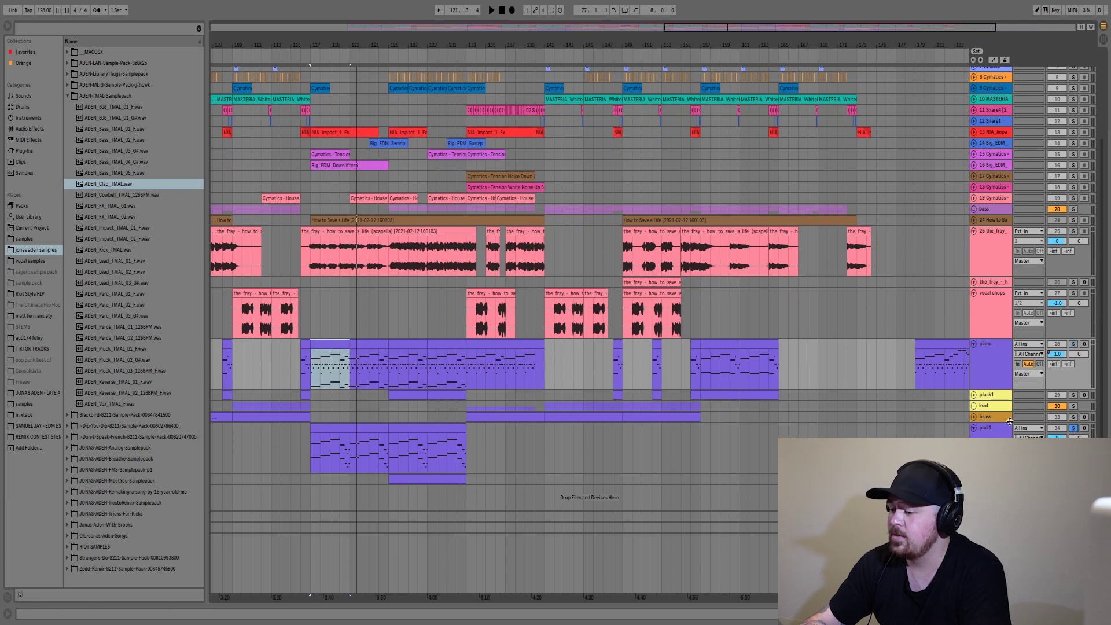
pyautogui.click(311, 457)
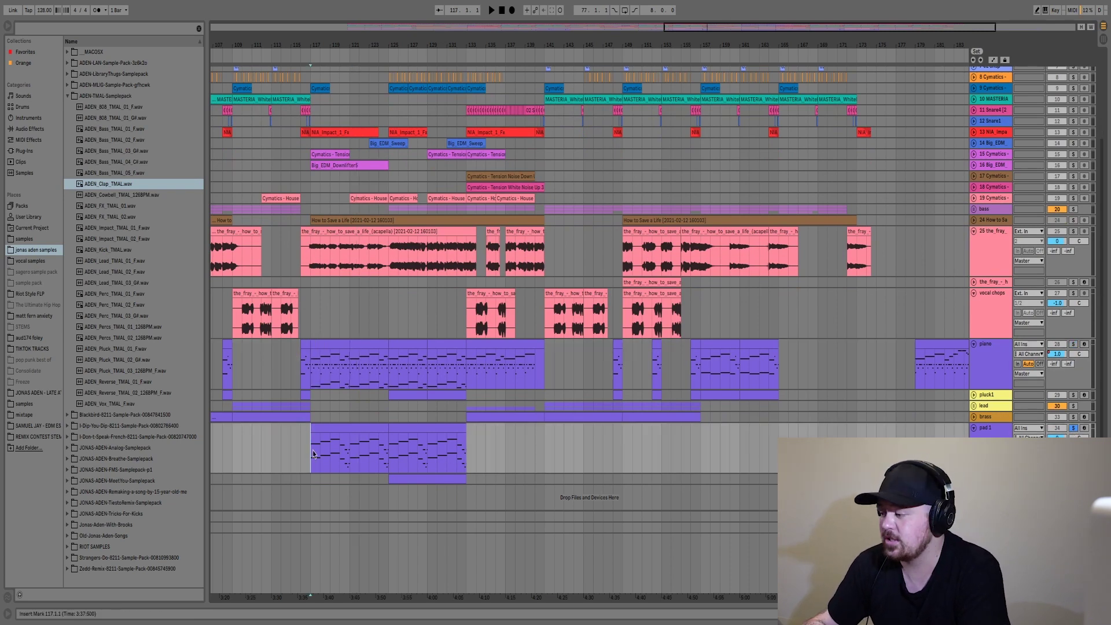
pyautogui.hotkey('ctrl', 'alt', 'l')
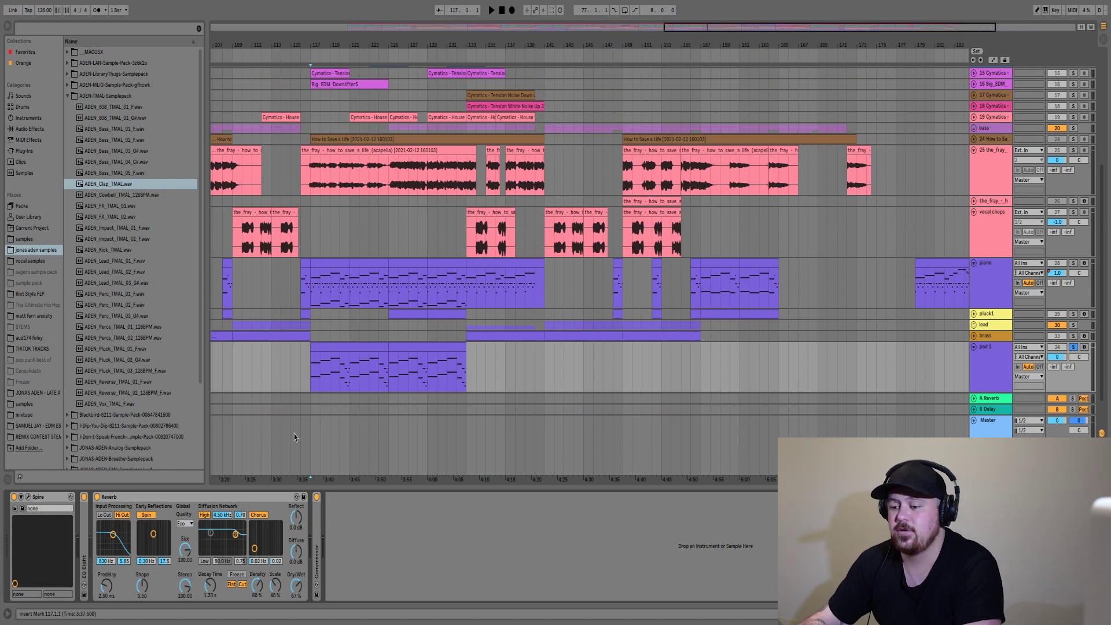
pyautogui.press('space')
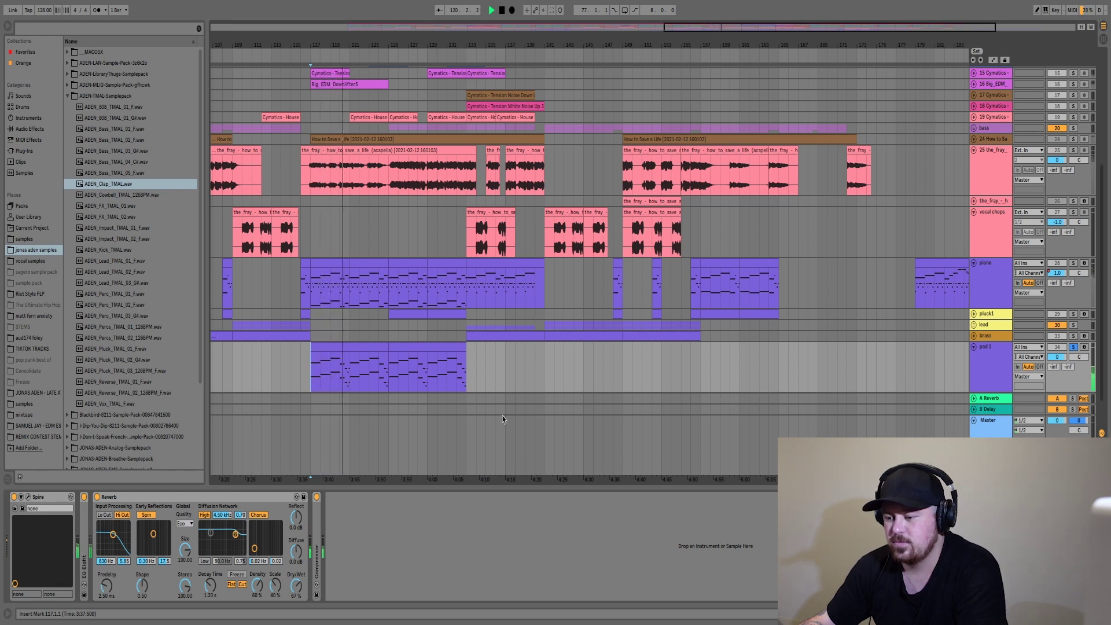
pyautogui.press('space')
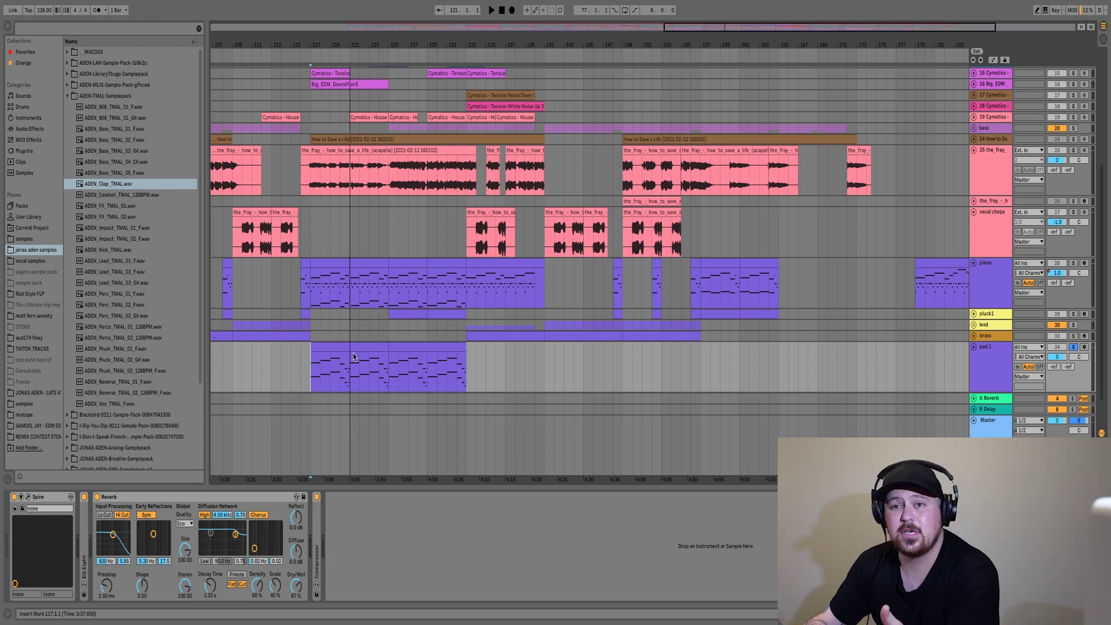
# Audition the NIA_Impact track in solo from bar 117, then unfold the Cymatics track 9 and listen to it.
pyautogui.click(335, 342)
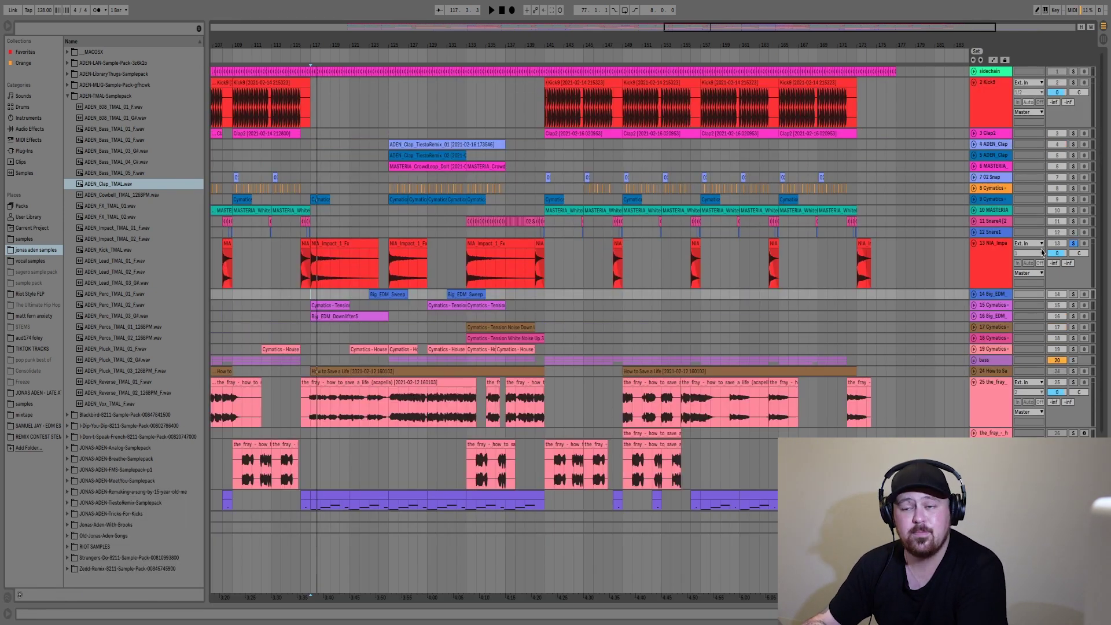
pyautogui.press('space')
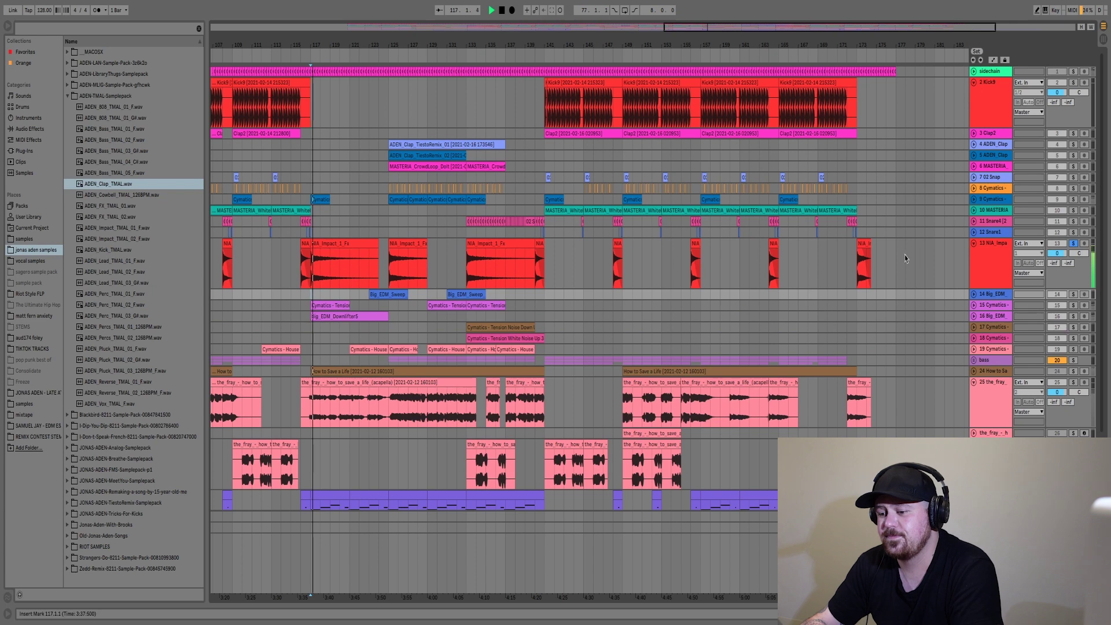
pyautogui.click(975, 199)
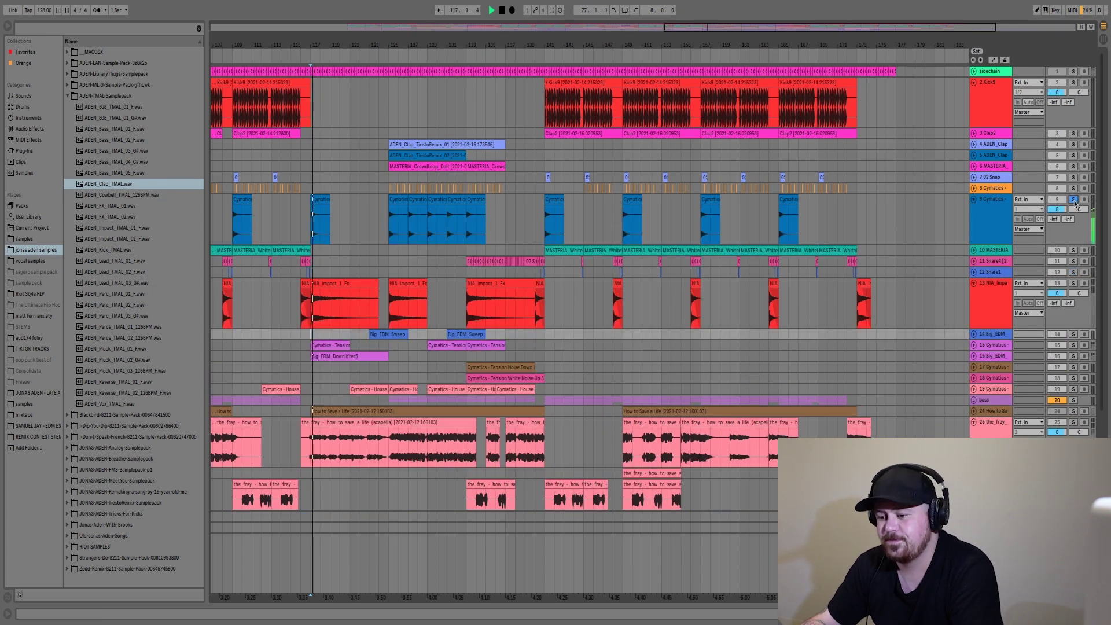
pyautogui.press('space')
# Unfold the Cymatics Tension track 15 and audition it in solo together with the Big_EDM downlifter track 16.
pyautogui.click(974, 345)
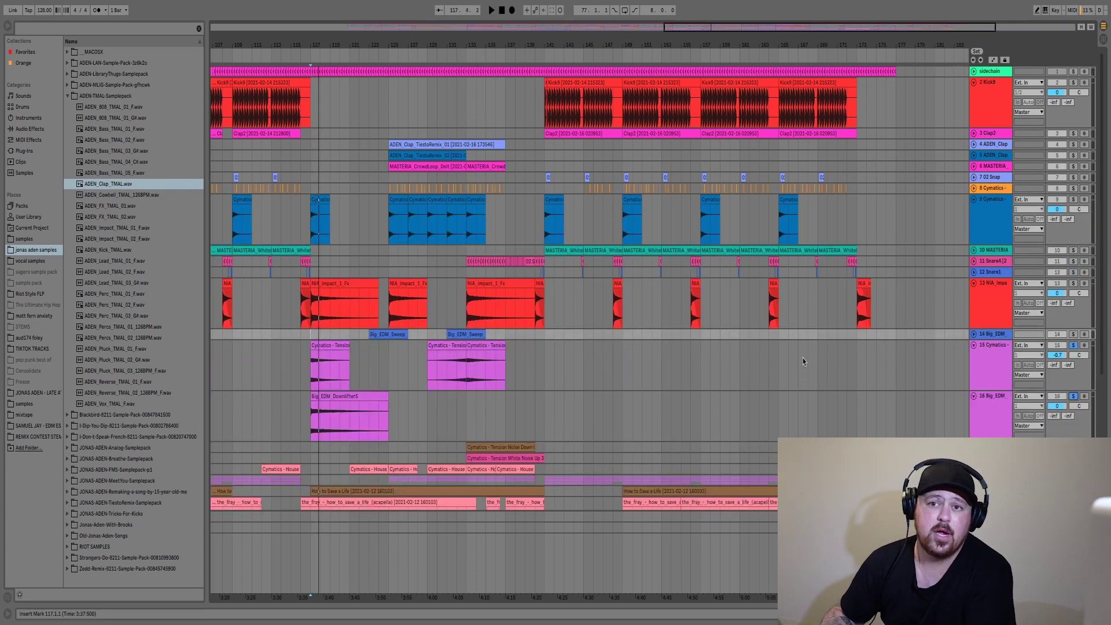
pyautogui.press('space')
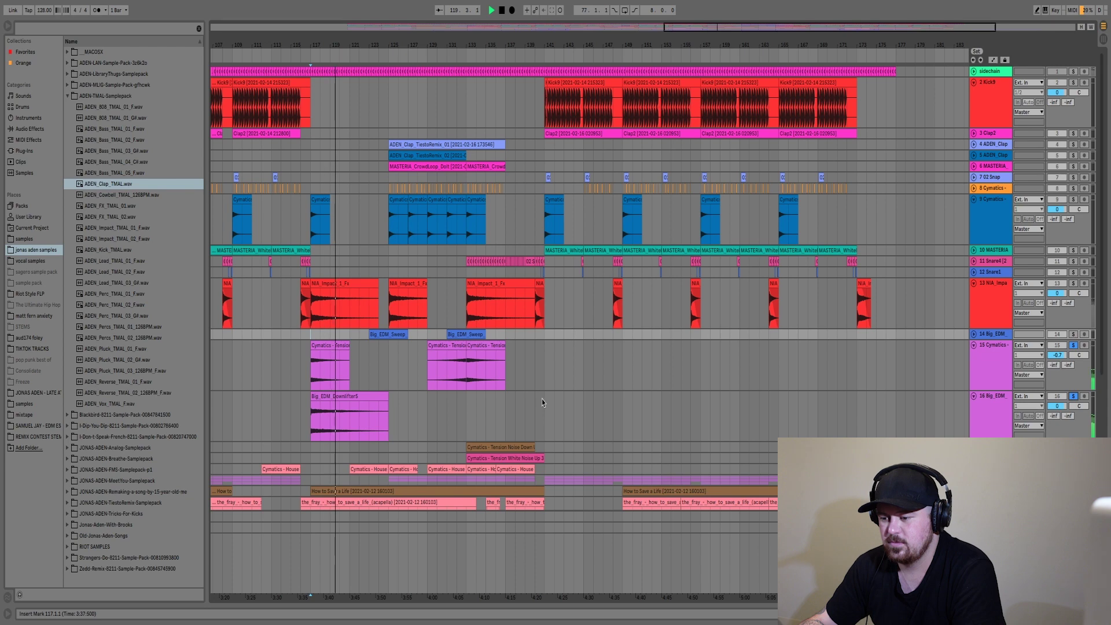
pyautogui.scroll(-10, 541, 404)
pyautogui.press('space')
# Audition the pluck1 track in solo from bar 125, followed by the pad track directly below pad 1.
pyautogui.click(387, 344)
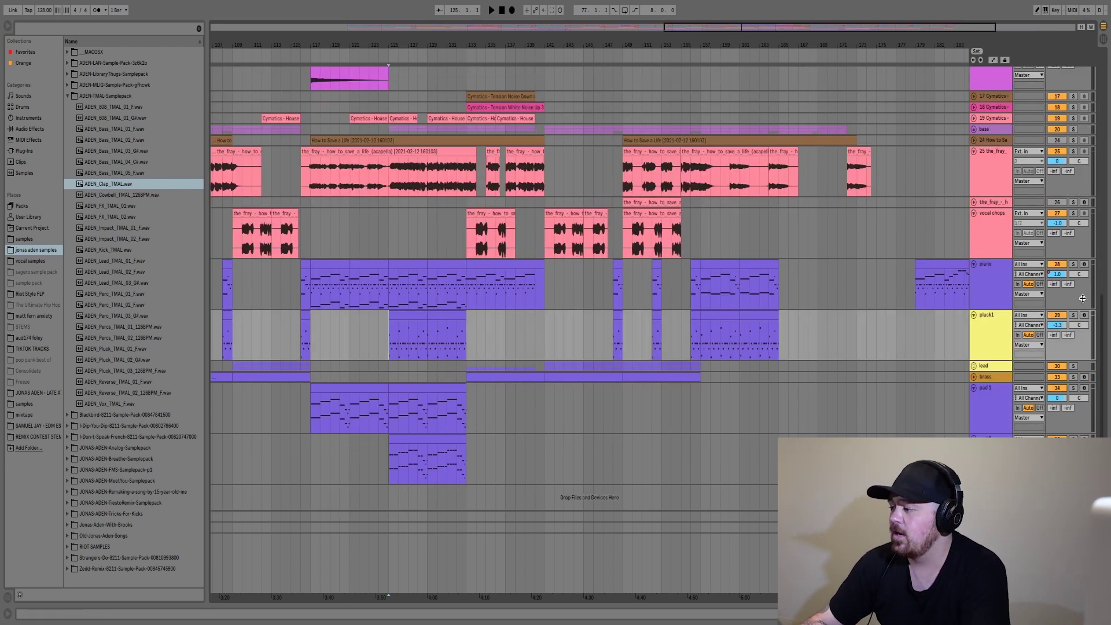
pyautogui.click(1074, 316)
pyautogui.press('space')
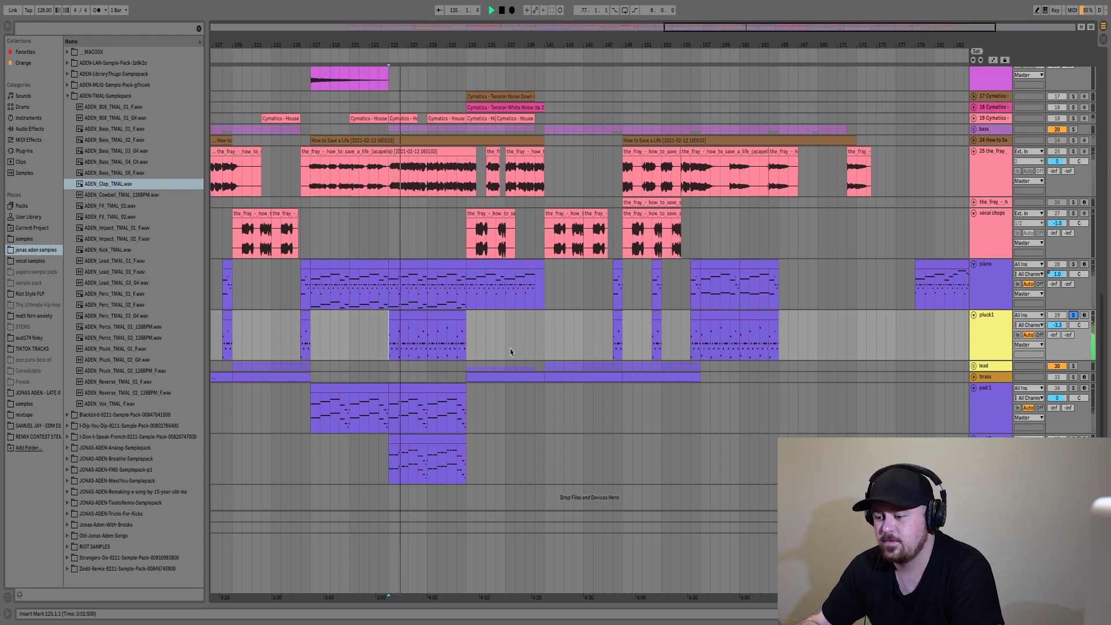
pyautogui.press('space')
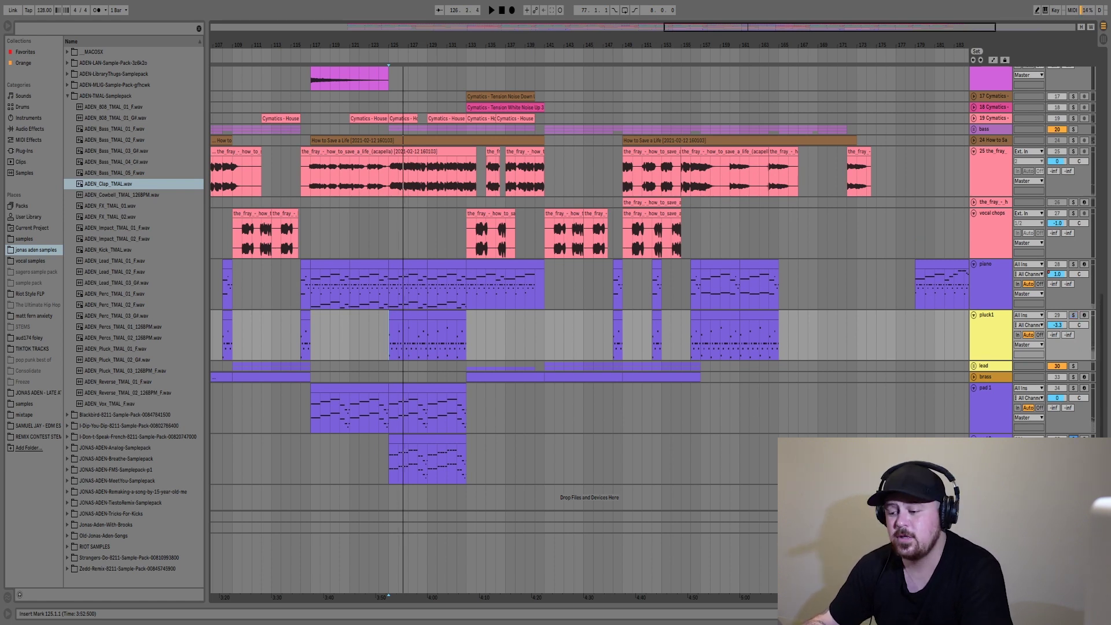
pyautogui.press('space')
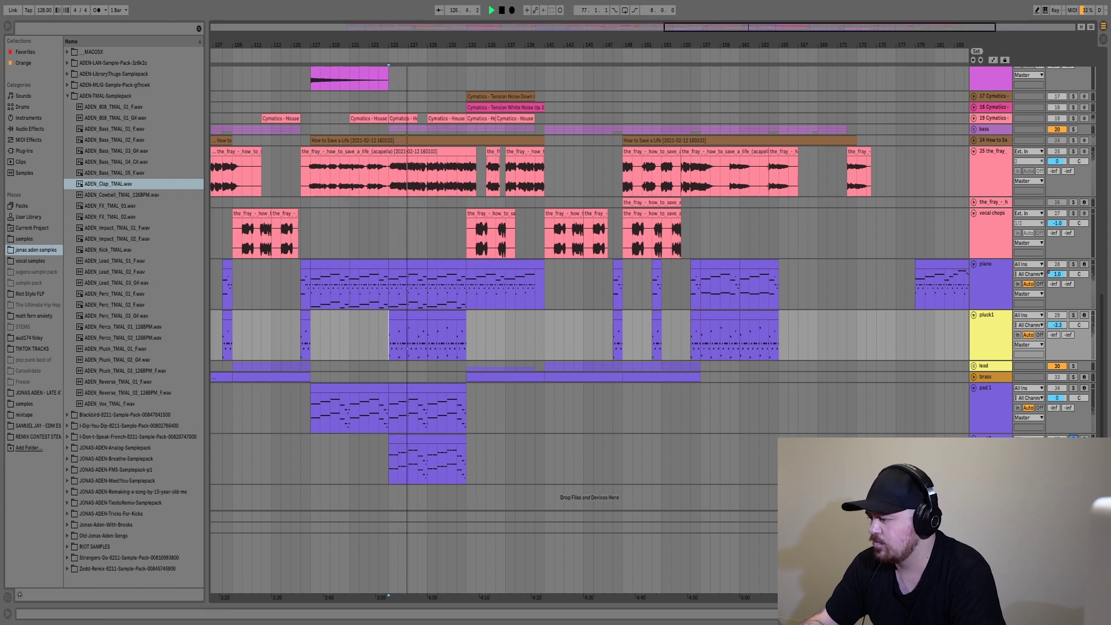
pyautogui.press('space')
# Solo the second ADEN_Clap track and the MASTERIA_CrowdLoop track, and audition the clap and crowd layers from bar 125.
pyautogui.scroll(10, 1073, 236)
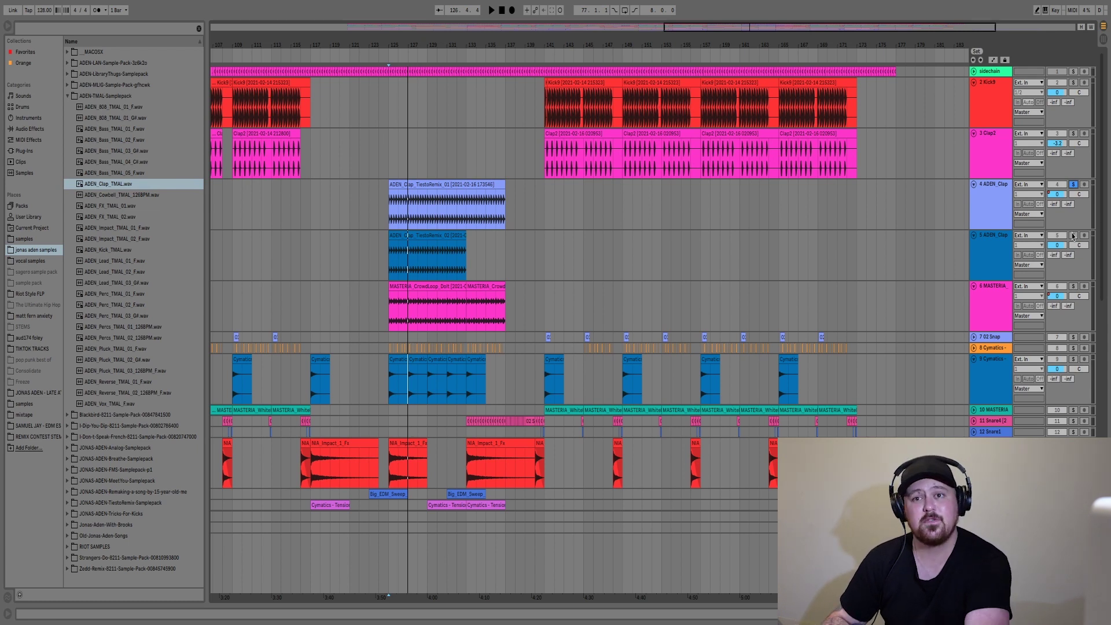
pyautogui.click(1074, 235)
pyautogui.click(1073, 286)
pyautogui.press('space')
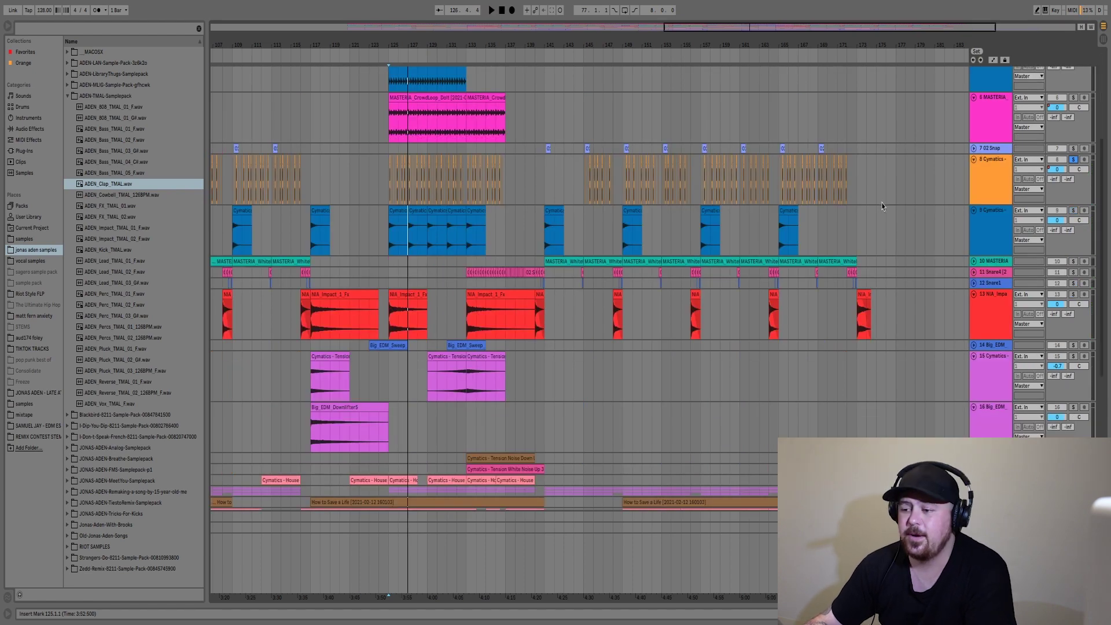
# Audition the Cymatics track 8 in solo from bar 125, followed by the bass group.
pyautogui.press('space')
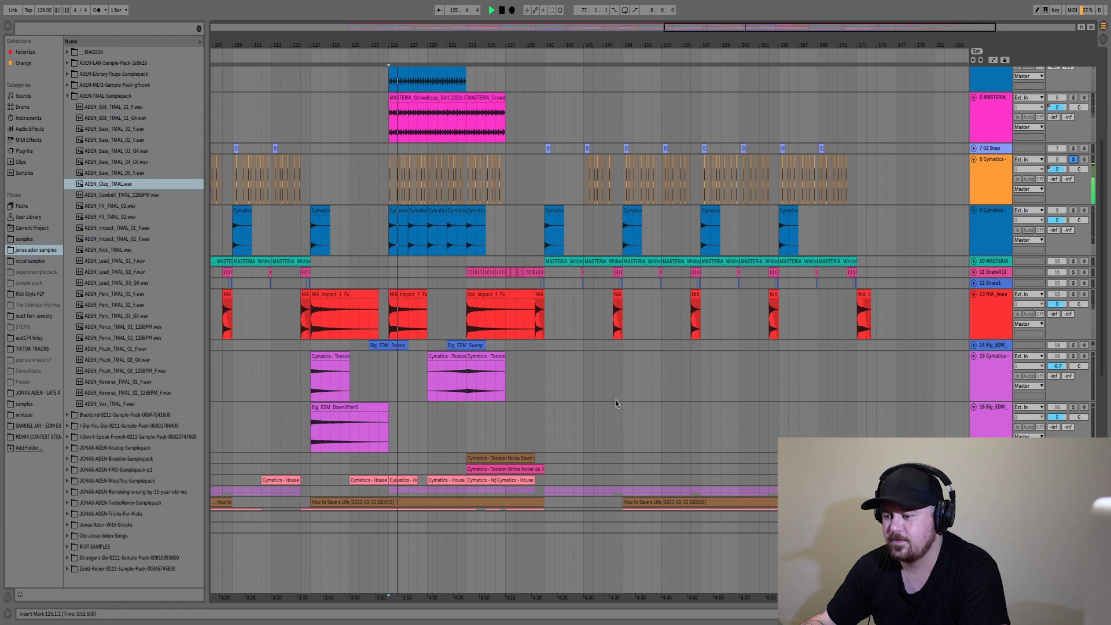
pyautogui.scroll(-5, 616, 404)
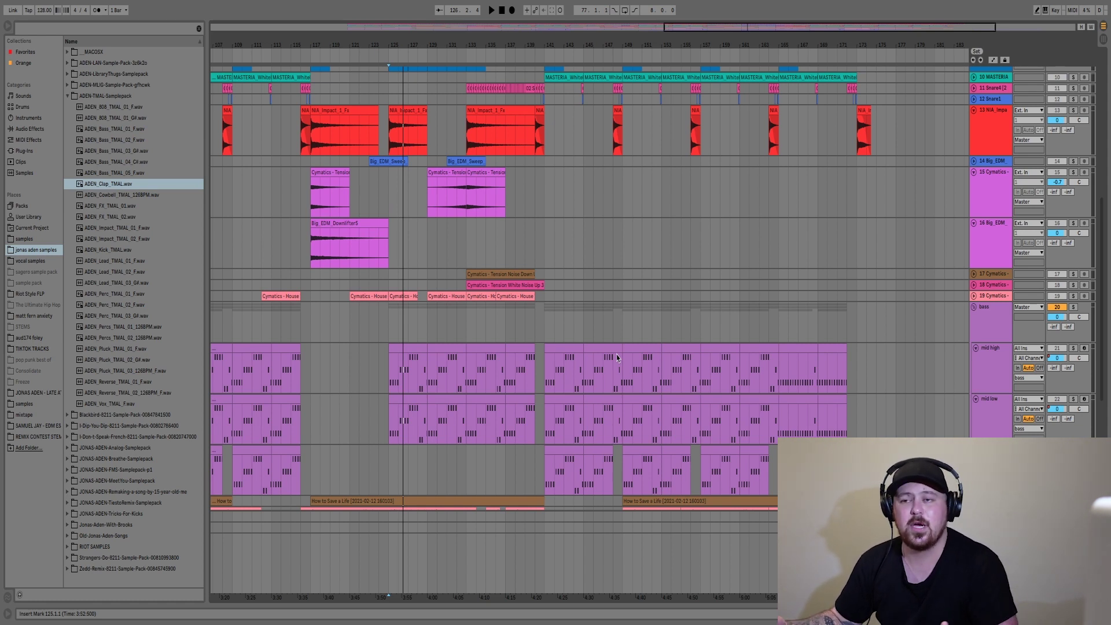
pyautogui.press('space')
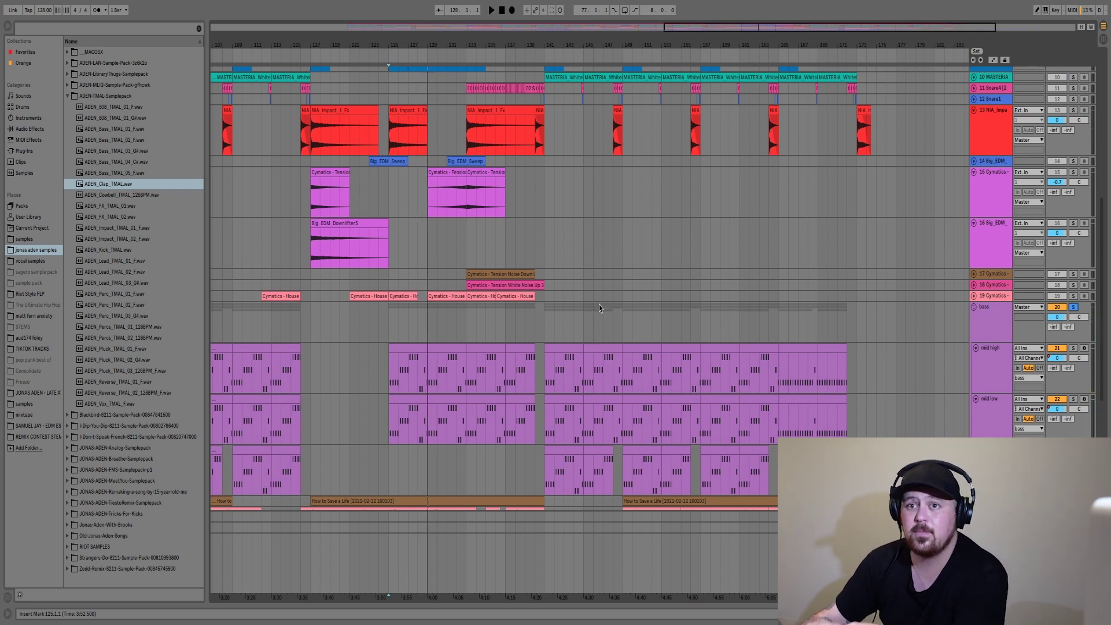
# Play the break with all its layers together from bar 117.
pyautogui.click(311, 286)
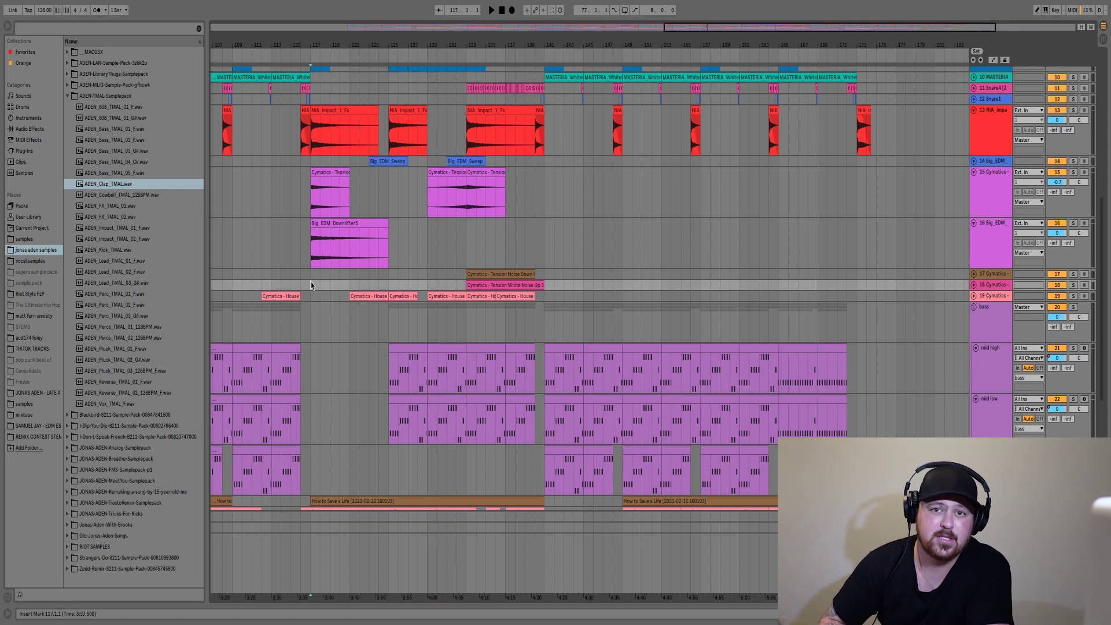
pyautogui.press('space')
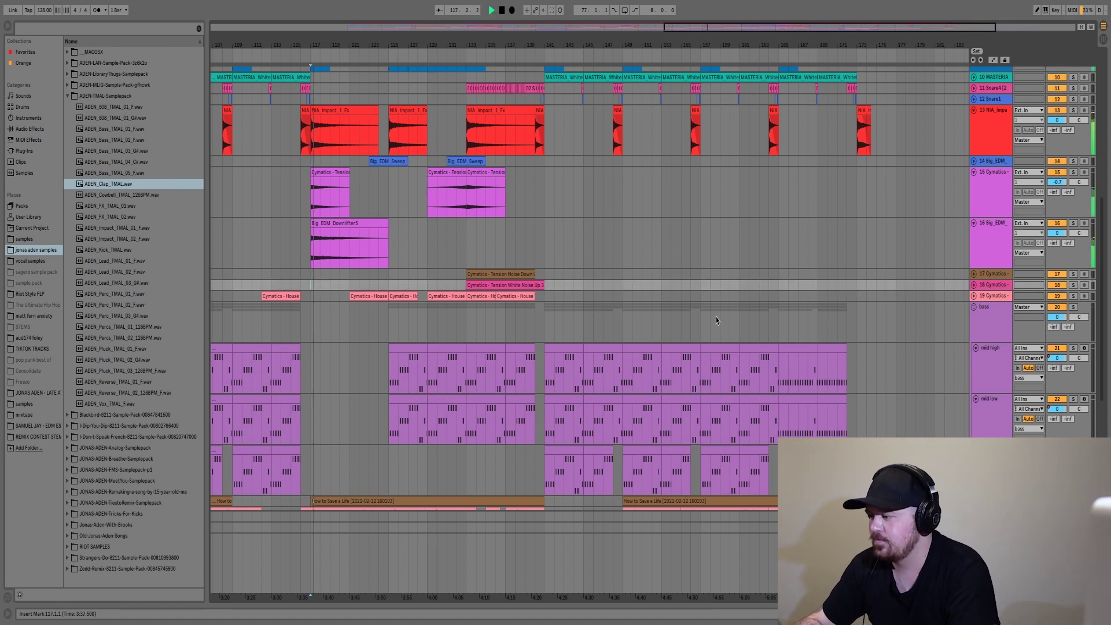
# Fold the bass group, the Cymatics track 9, the NIA_Impact track and the ADEN_Clap track 4 in the arrangement.
pyautogui.click(974, 307)
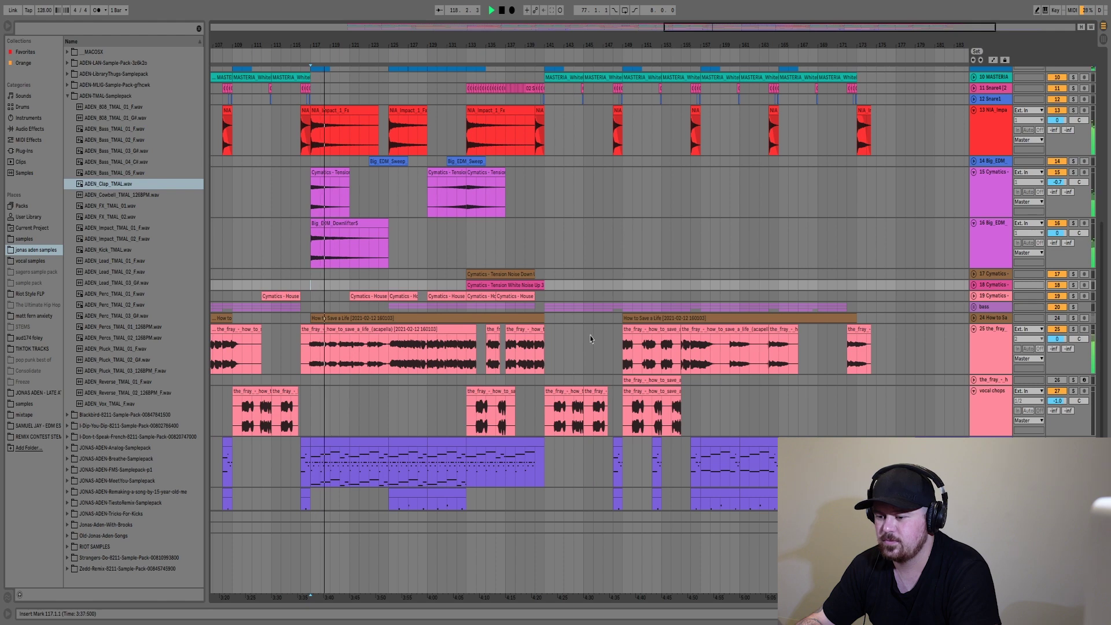
pyautogui.scroll(2, 584, 348)
pyautogui.scroll(6, 556, 393)
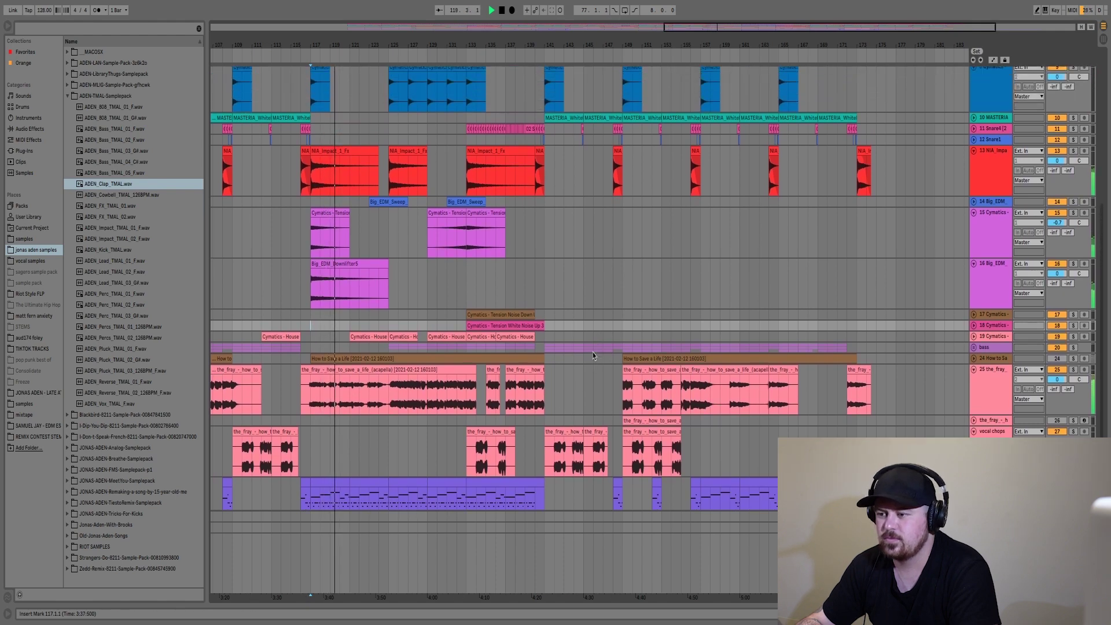
pyautogui.click(974, 181)
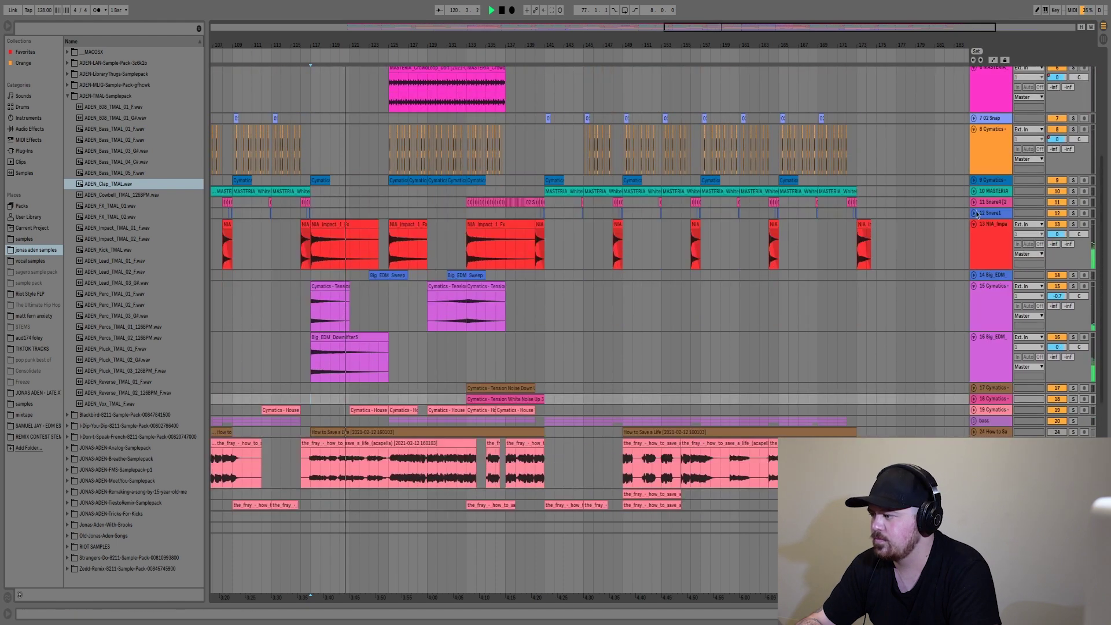
pyautogui.click(974, 224)
pyautogui.scroll(8, 711, 294)
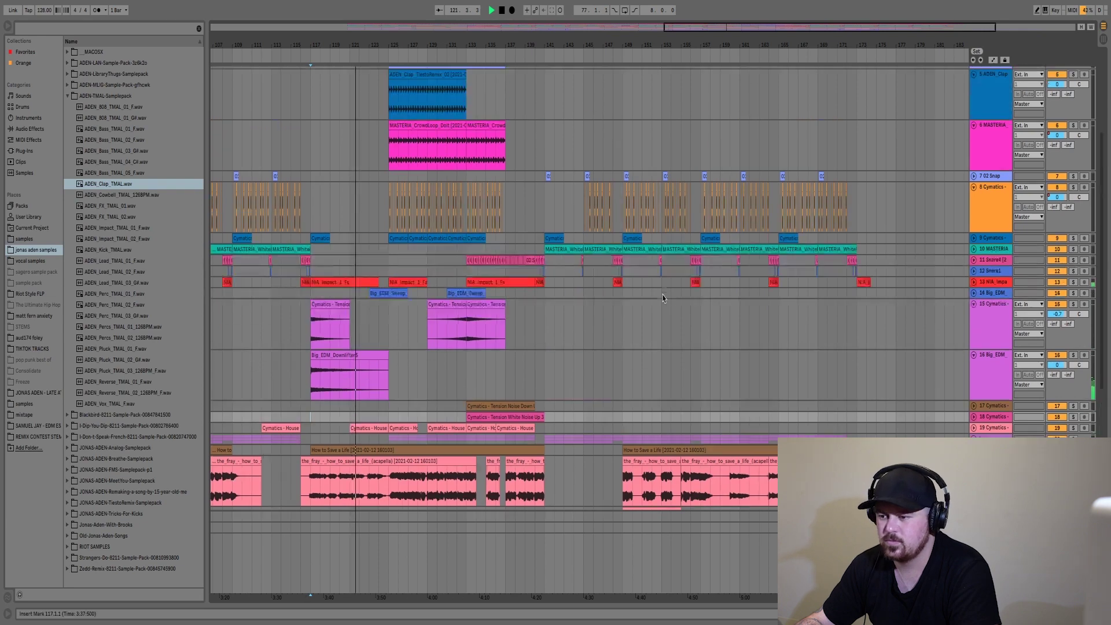
pyautogui.click(973, 133)
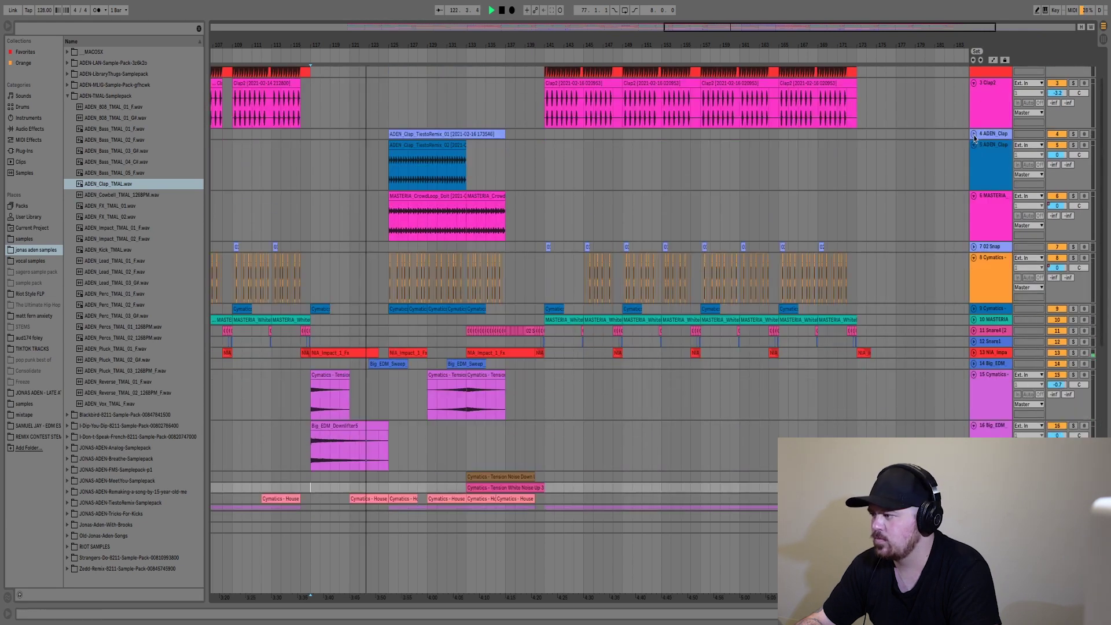
# Fold the second ADEN_Clap track and the MASTERIA_CrowdLoop track in the arrangement.
pyautogui.click(974, 144)
pyautogui.click(973, 156)
pyautogui.scroll(5, 611, 318)
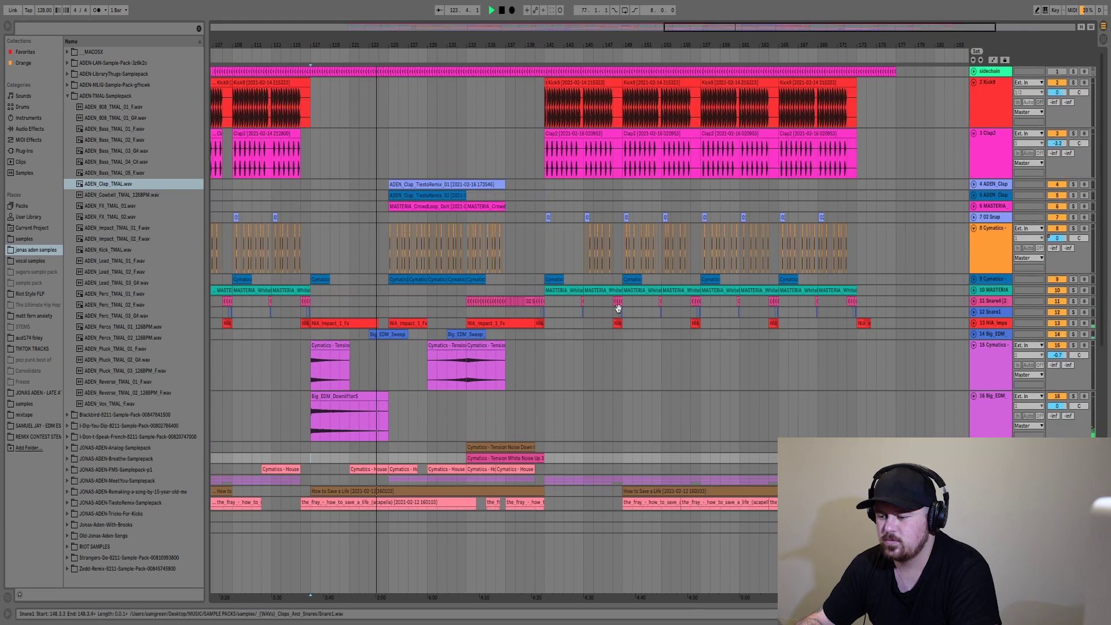
# Solo the Snare4 track and audition its snare roll from bar 133.
pyautogui.scroll(-4, 618, 313)
pyautogui.scroll(-3, 619, 313)
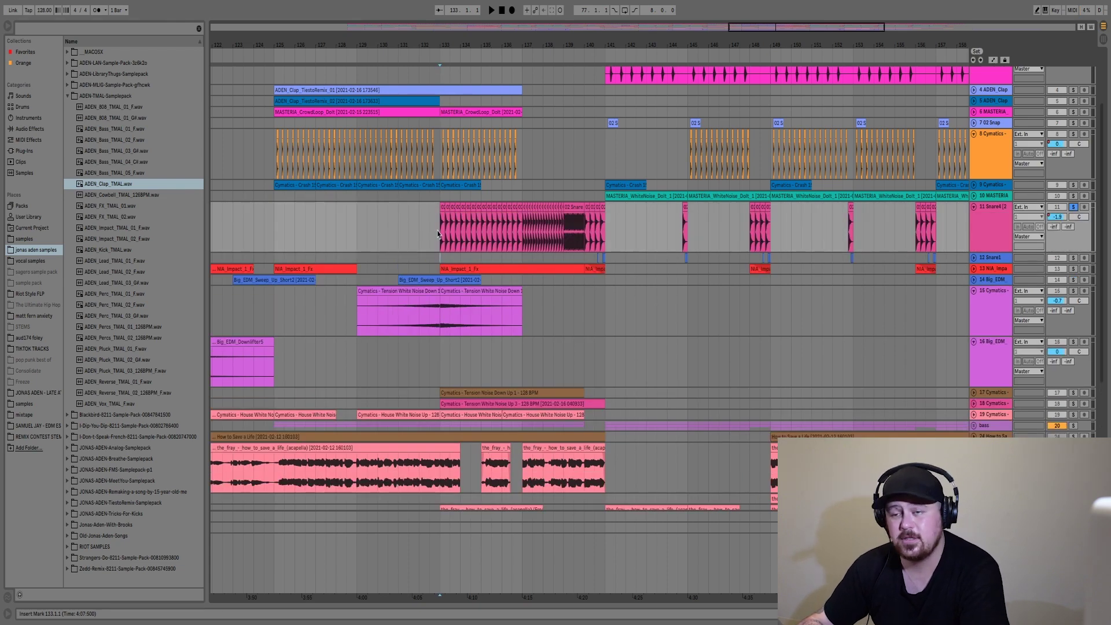
pyautogui.press('space')
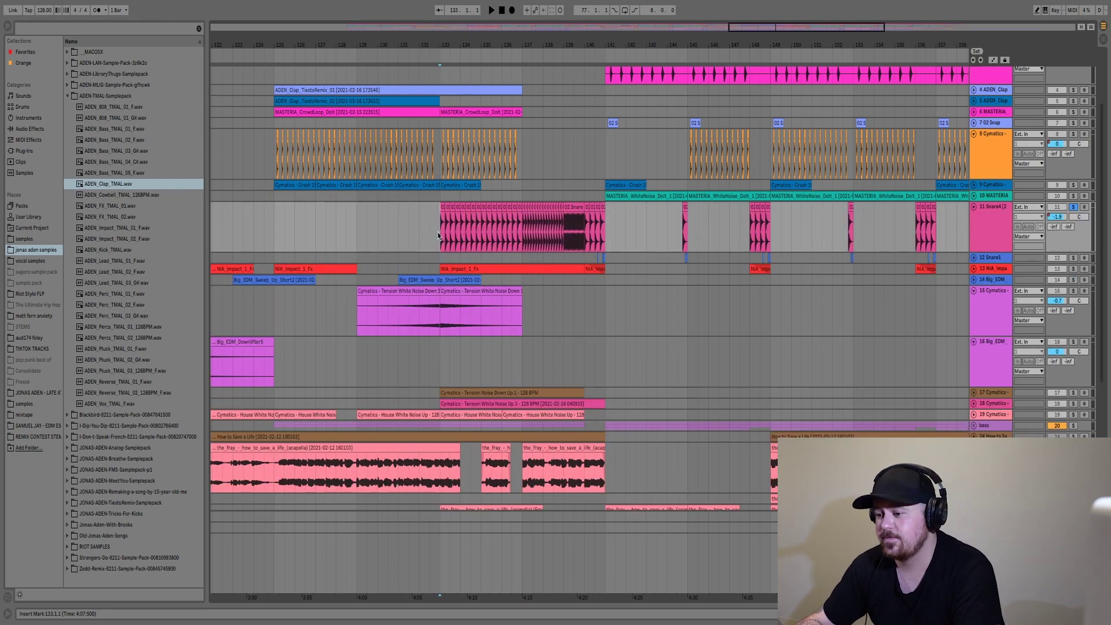
pyautogui.press('space')
# Audition the fast snare roll from bar 139, and the closing snare hits from bar 140 with Snare1 also soloed.
pyautogui.click(565, 235)
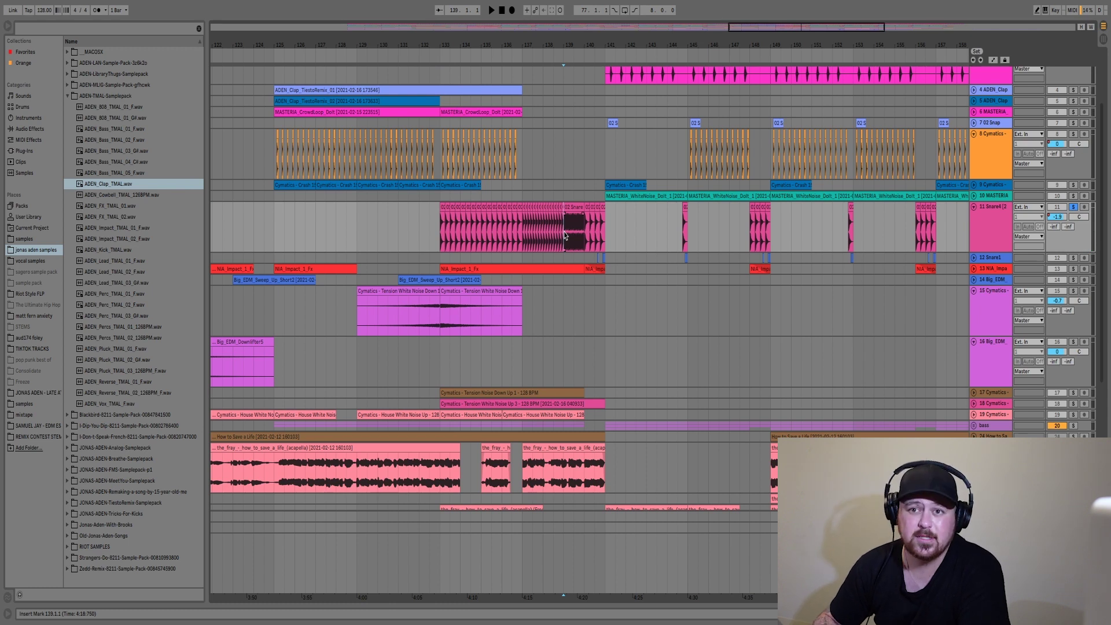
pyautogui.press('space')
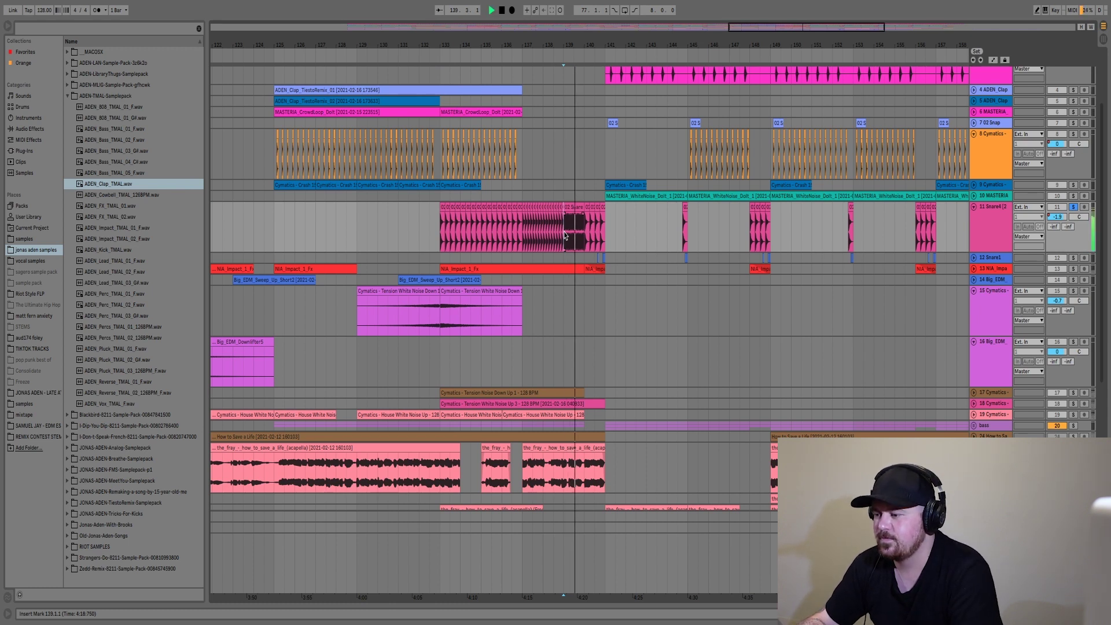
pyautogui.press('space')
pyautogui.click(585, 233)
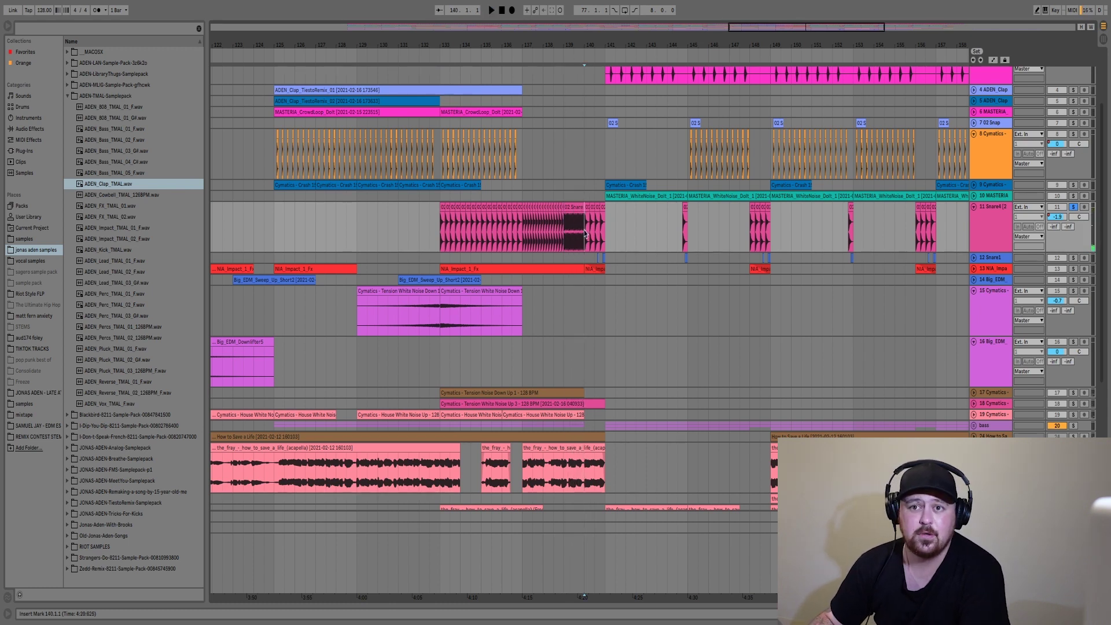
pyautogui.press('space')
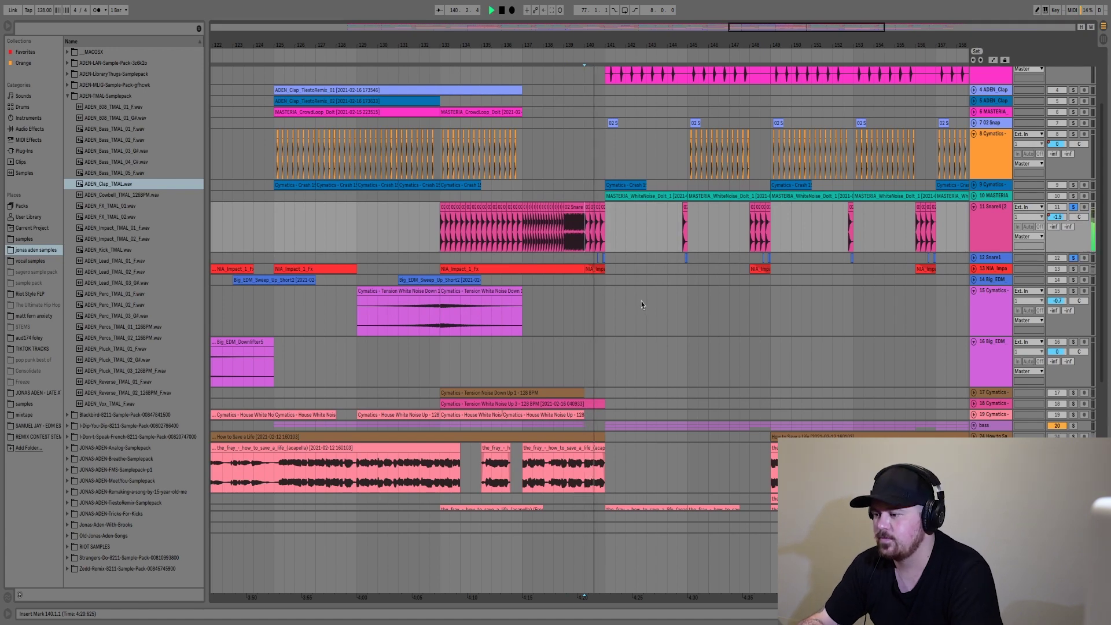
pyautogui.press('space')
# Show the automation lanes and examine the volume fades on the clap, crowd loop, Cymatics track 8 and mid high bass tracks.
pyautogui.press('a')
pyautogui.click(439, 131)
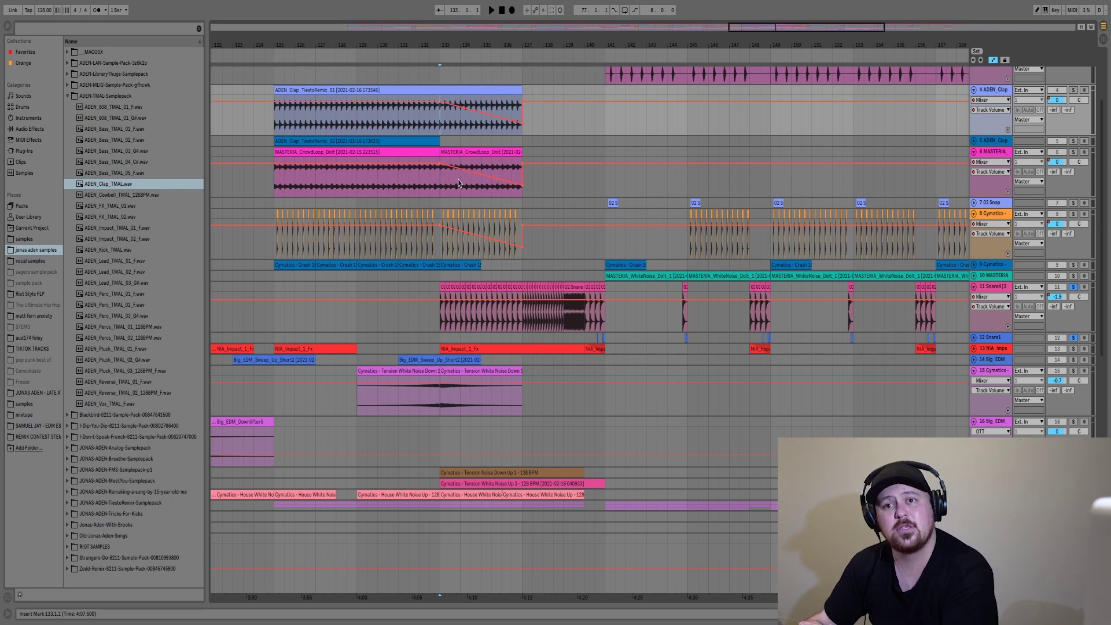
pyautogui.scroll(-5, 501, 335)
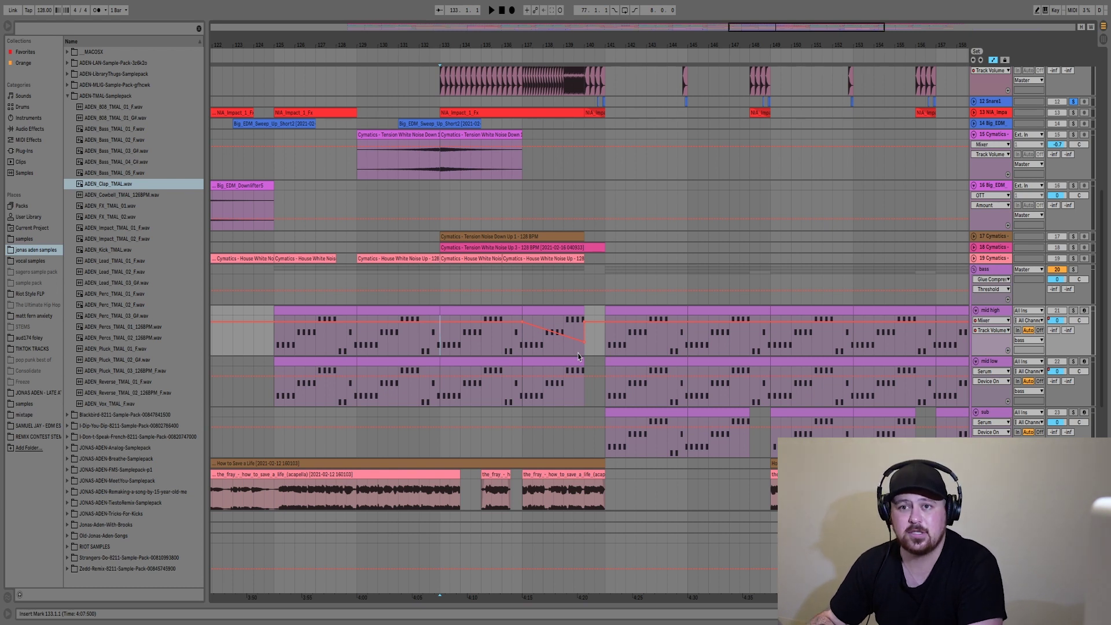
# Audition the acapella together with the vocal chops in solo from bar 133.
pyautogui.scroll(-5, 580, 356)
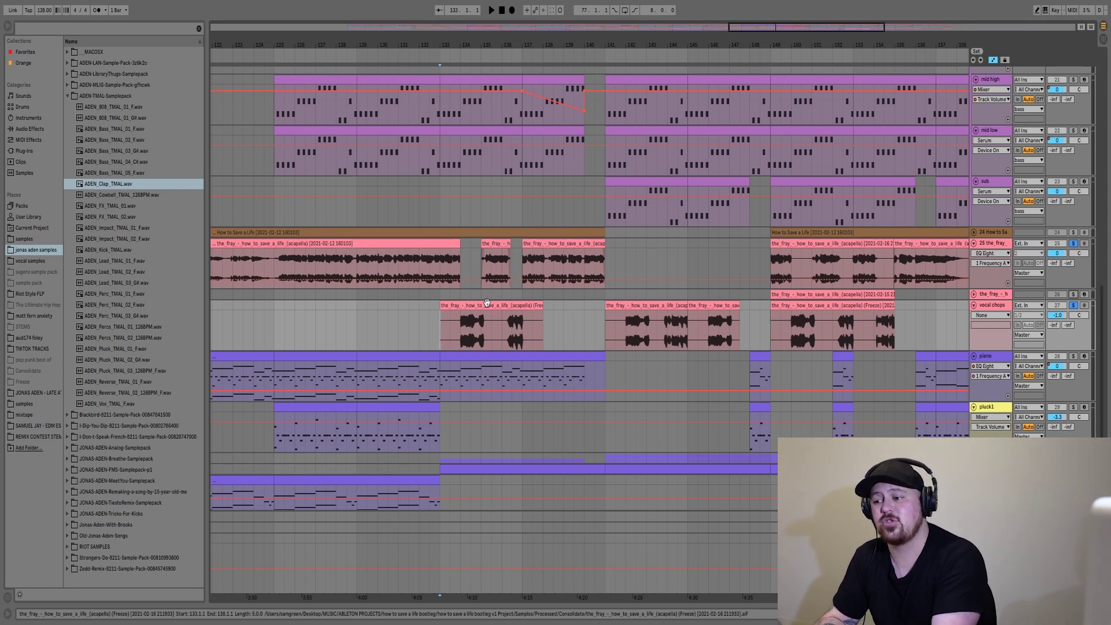
pyautogui.press('space')
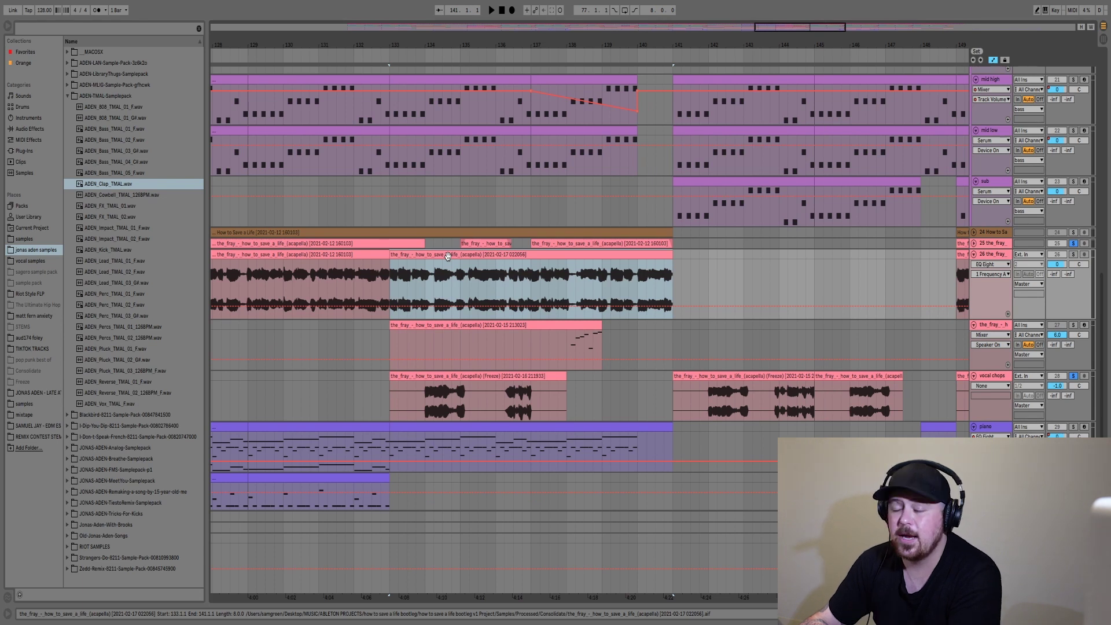
# Slice the acapella clip spanning bars 133 to 141 to a new MIDI track, using 1/8 Note slices and the Built-in preset.
pyautogui.rightClick(447, 256)
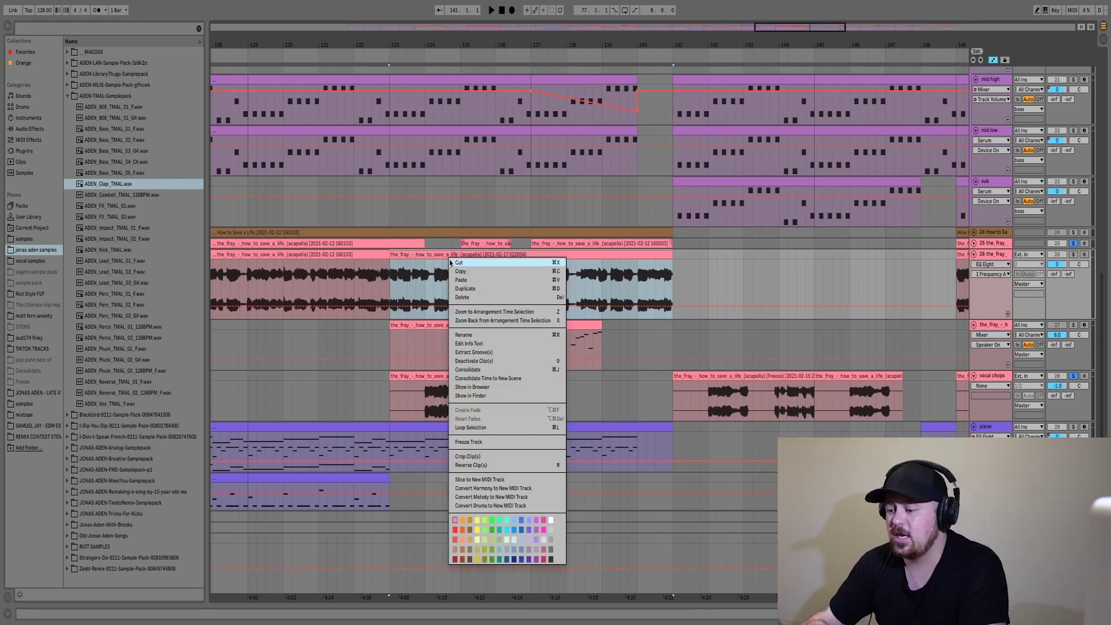
pyautogui.click(480, 479)
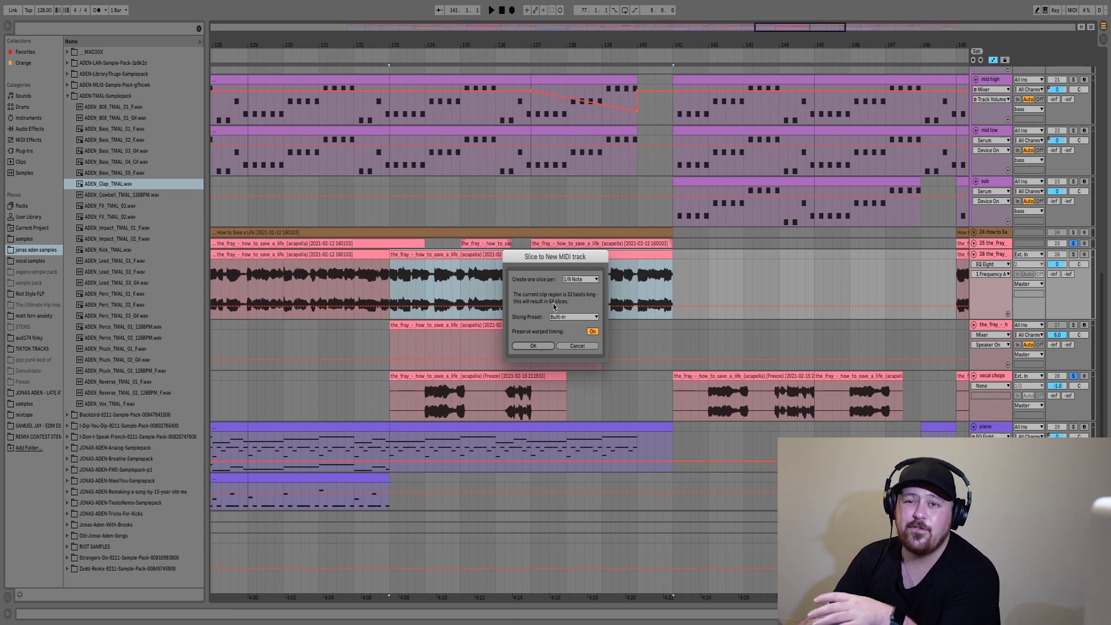
pyautogui.click(534, 346)
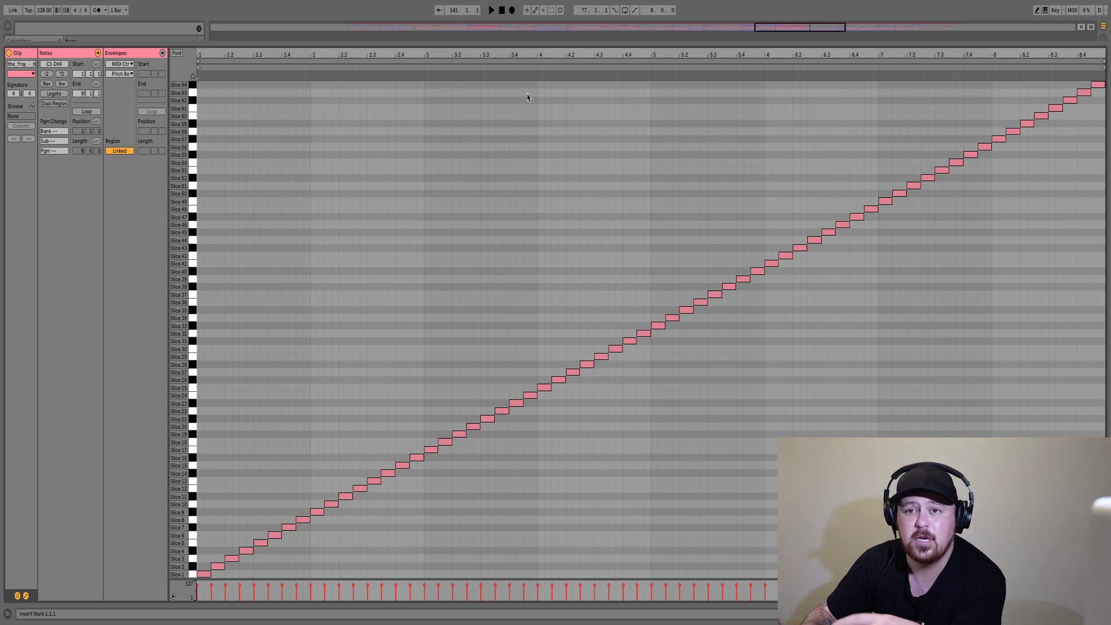
# Play the sliced vocal's MIDI clip from its start, and shrink the clip editor to reveal the arrangement.
pyautogui.press('space')
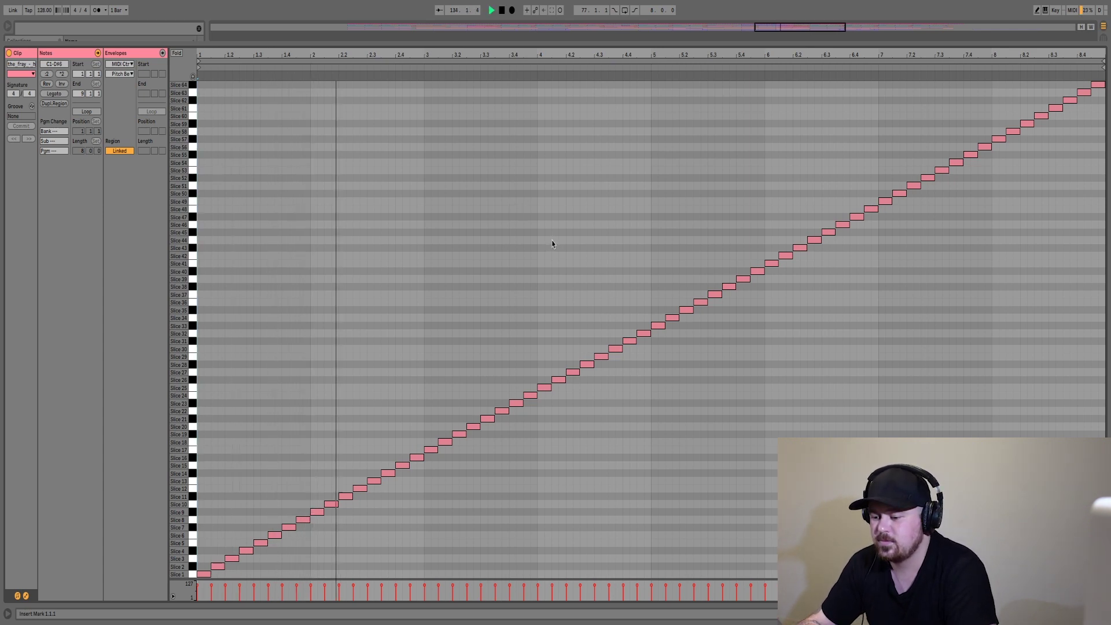
pyautogui.press('space')
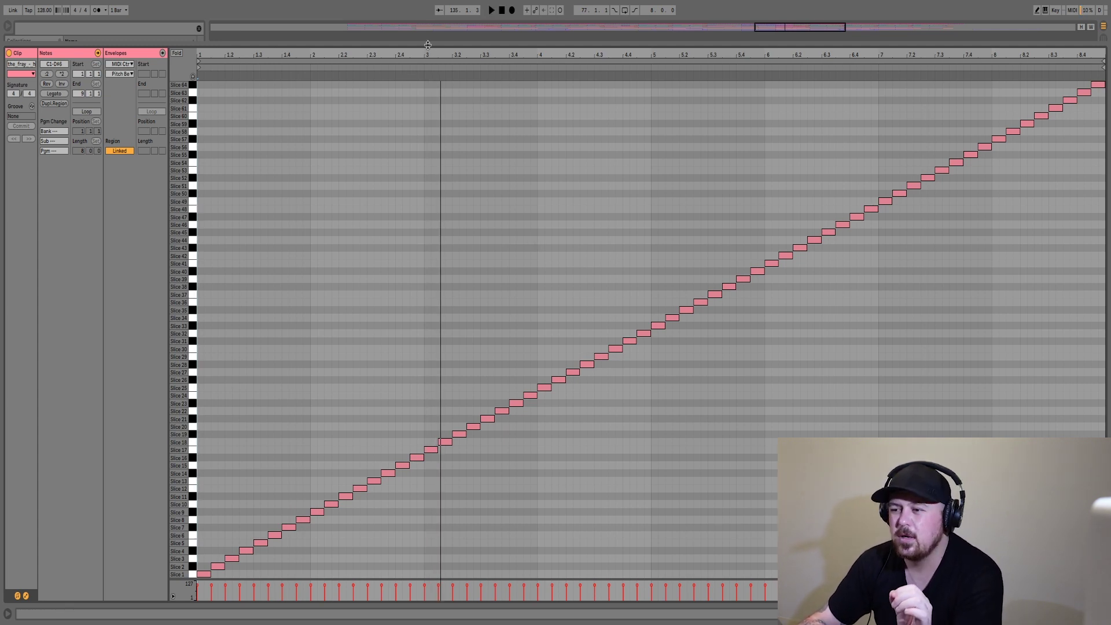
pyautogui.moveTo(427, 44); pyautogui.dragTo(505, 369)
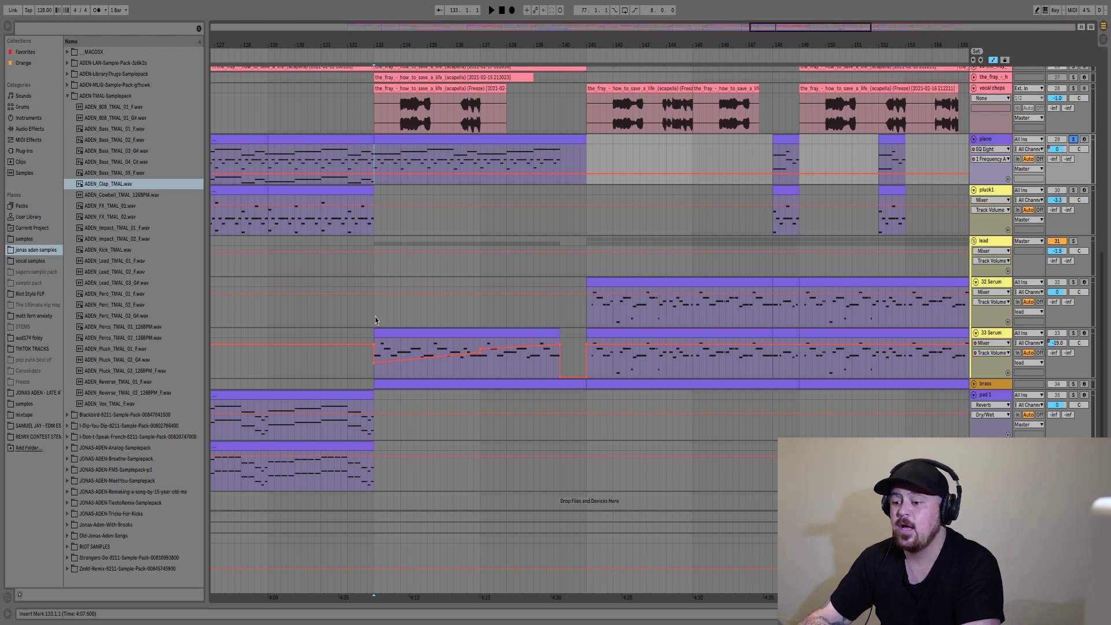
# Inspect the volume automation on the second Serum lead from bar 133 to 140, and play the full build-up from bar 133.
pyautogui.click(405, 336)
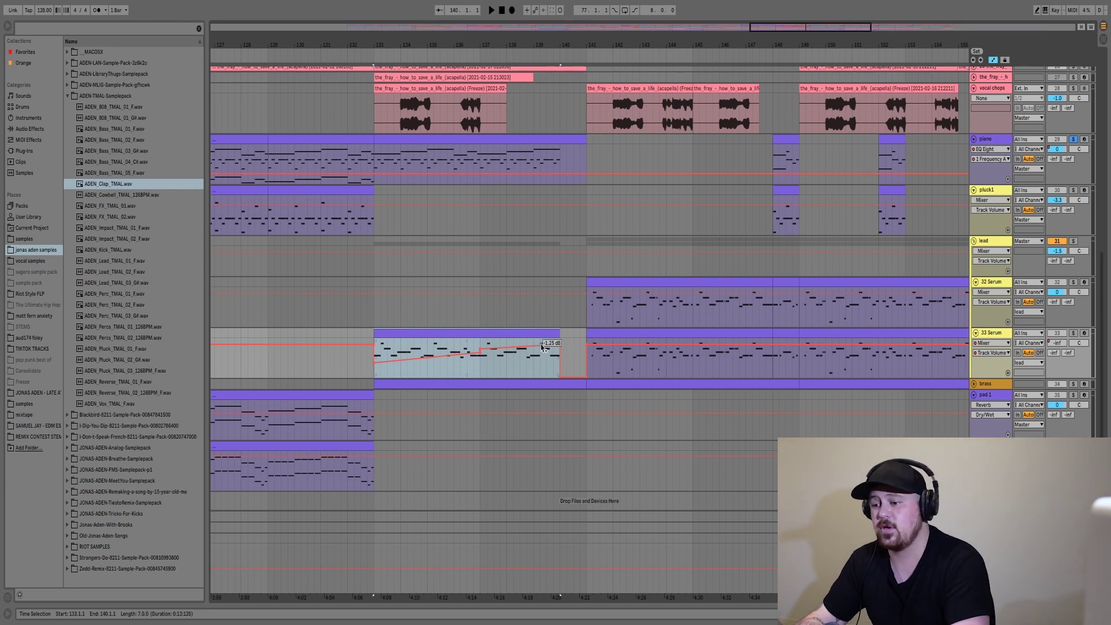
pyautogui.scroll(10, 367, 149)
pyautogui.click(362, 147)
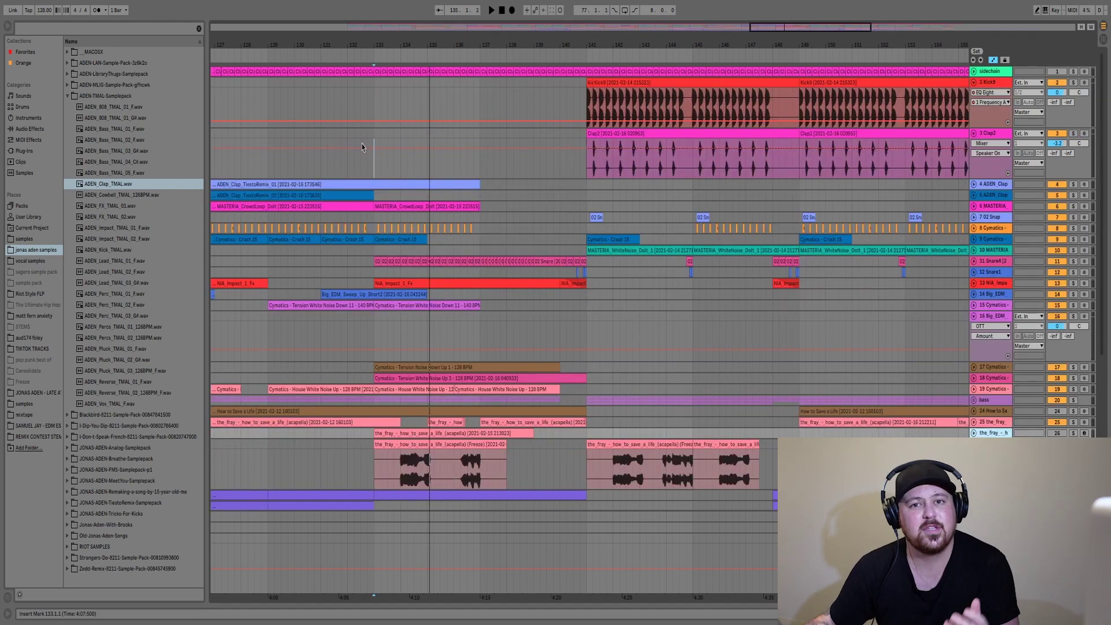
pyautogui.press('space')
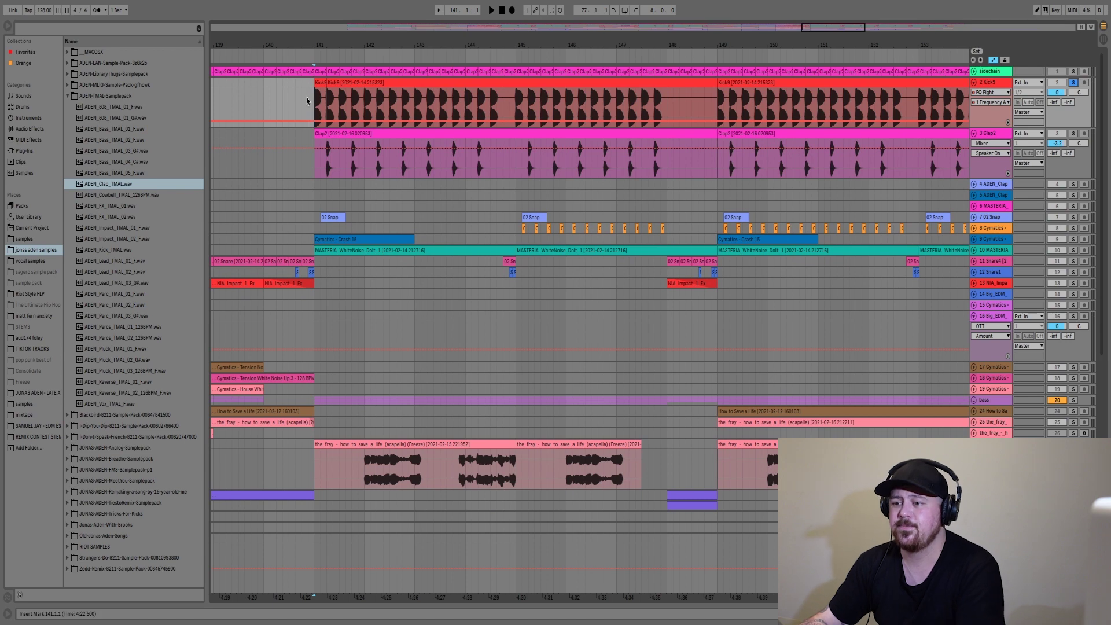
# Audition the drop's kick in solo from bar 141, followed by the Clap2 track in solo.
pyautogui.press('space')
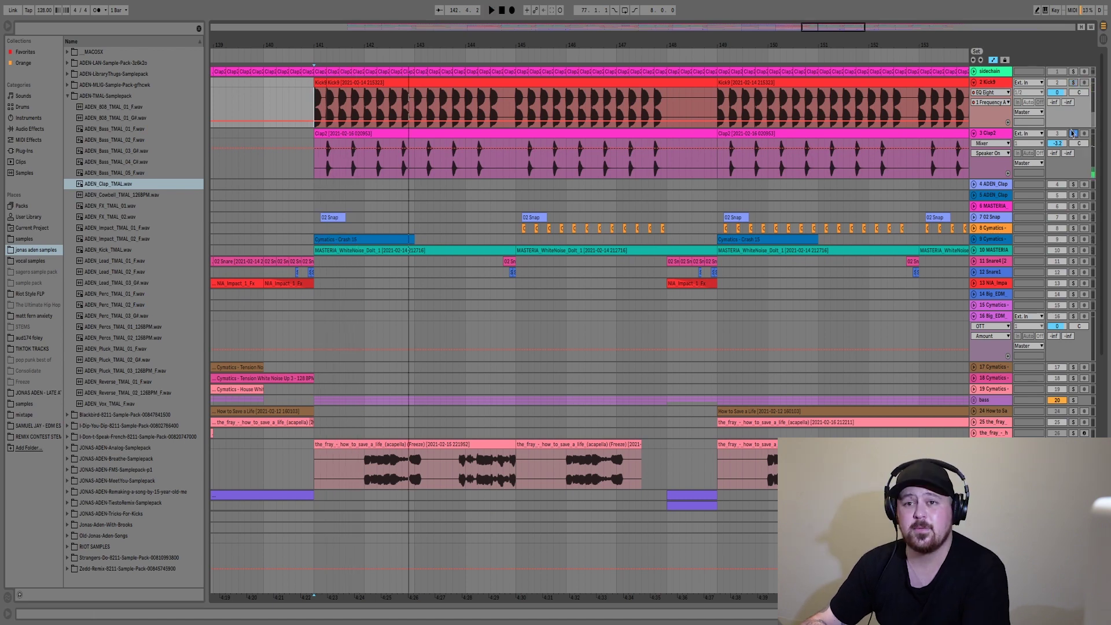
pyautogui.click(1072, 132)
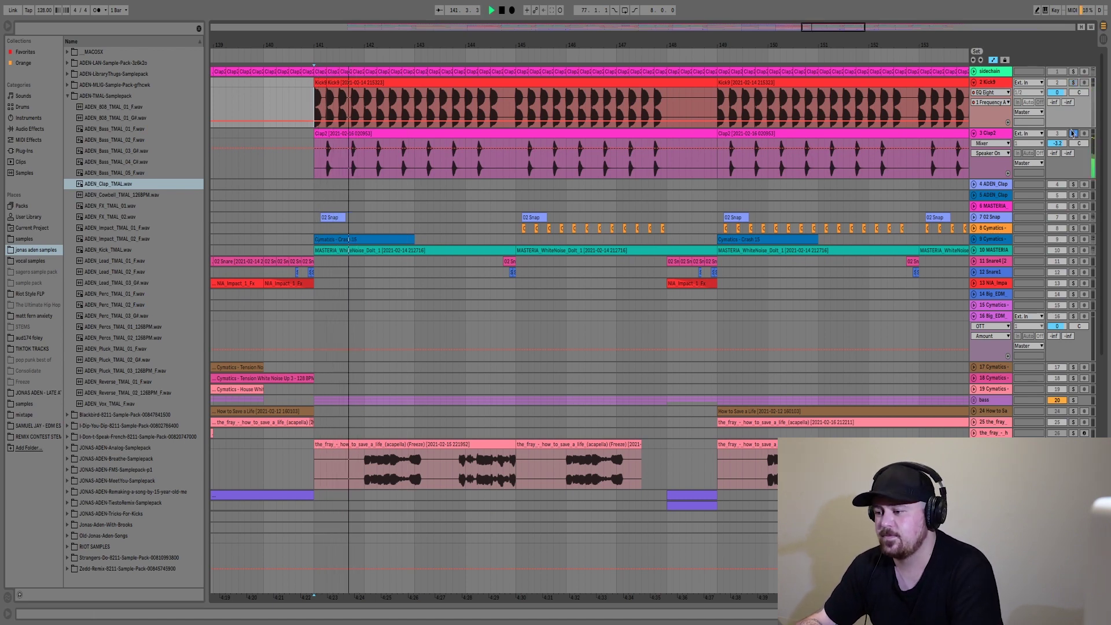
pyautogui.press('space')
# Audition the 02 Snap track from its first hit in bar 141, and switch the solo to the Cymatics crash track.
pyautogui.click(333, 219)
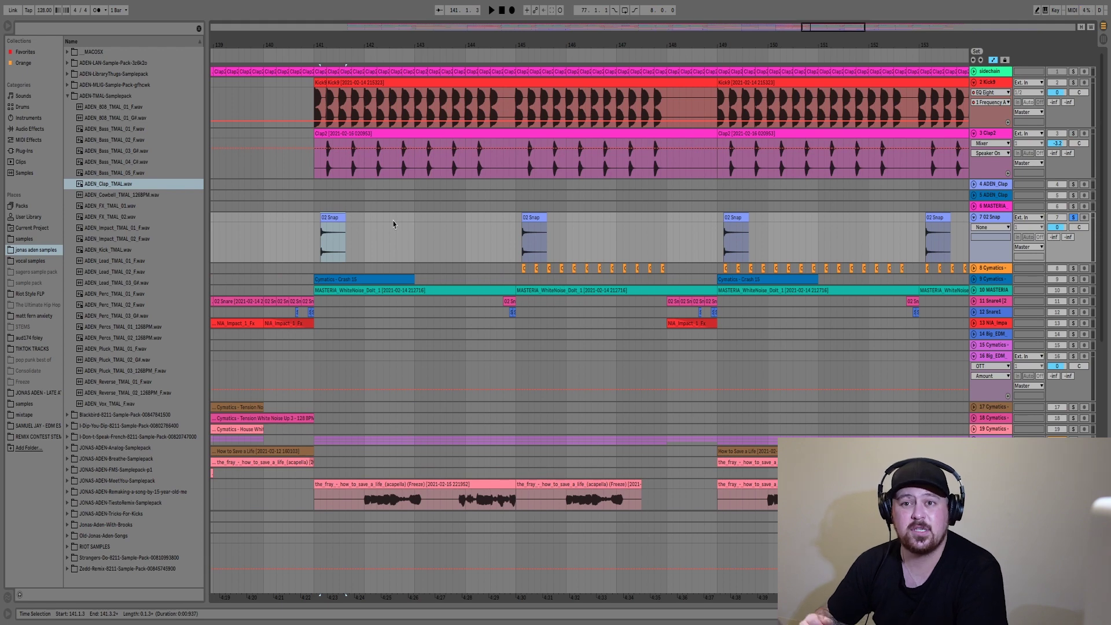
pyautogui.press('space')
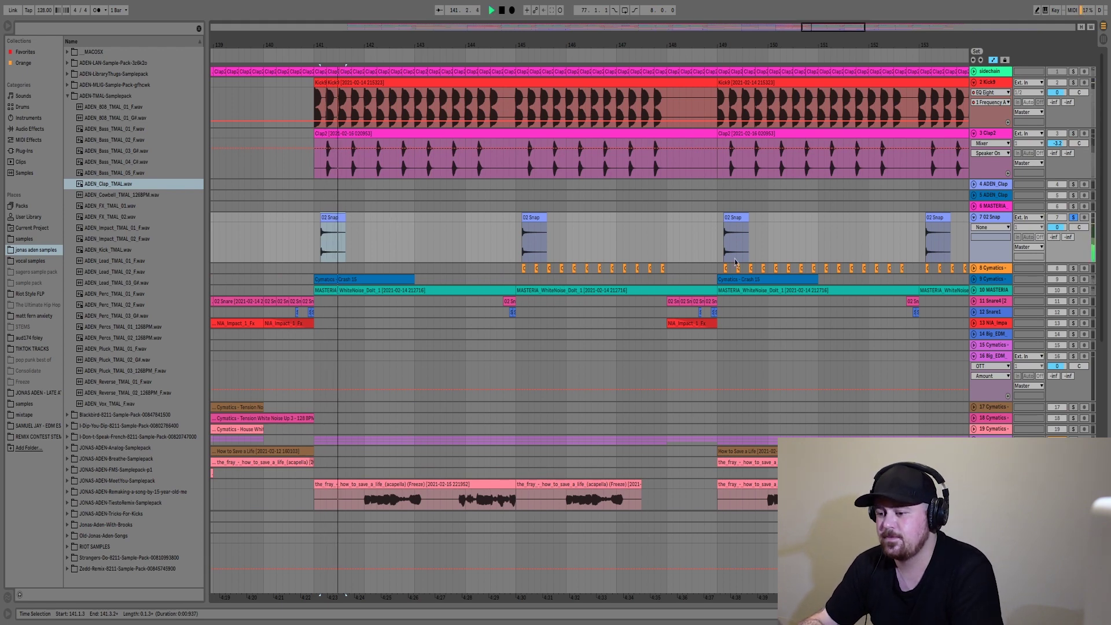
pyautogui.click(596, 280)
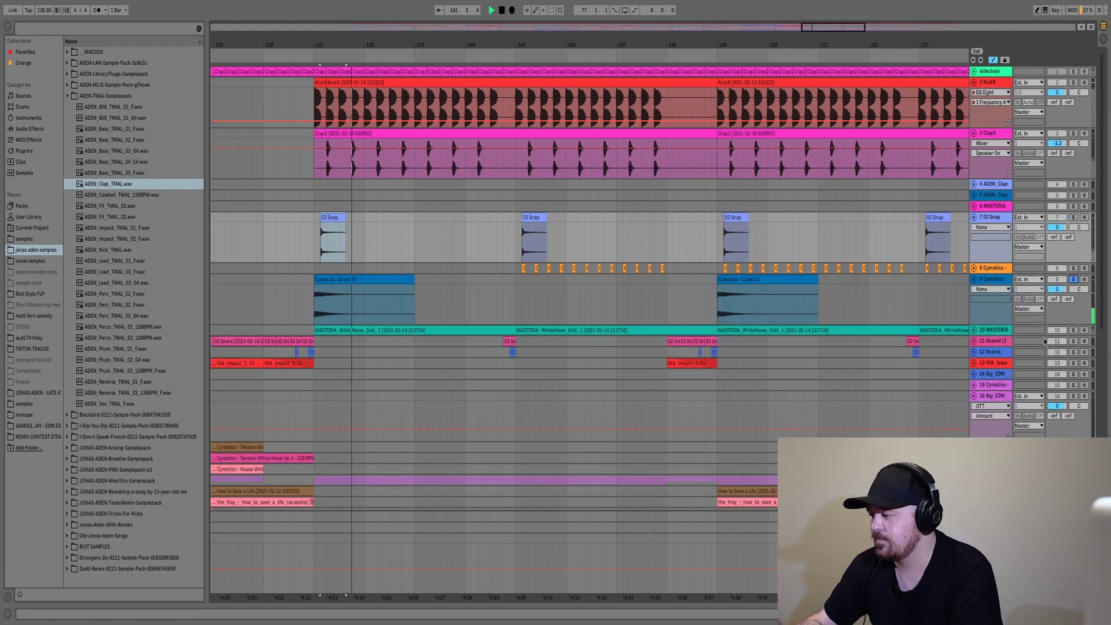
# Unfold the MASTERIA_WhiteNoise track and audition it in solo from bar 141.
pyautogui.press('space')
pyautogui.click(763, 327)
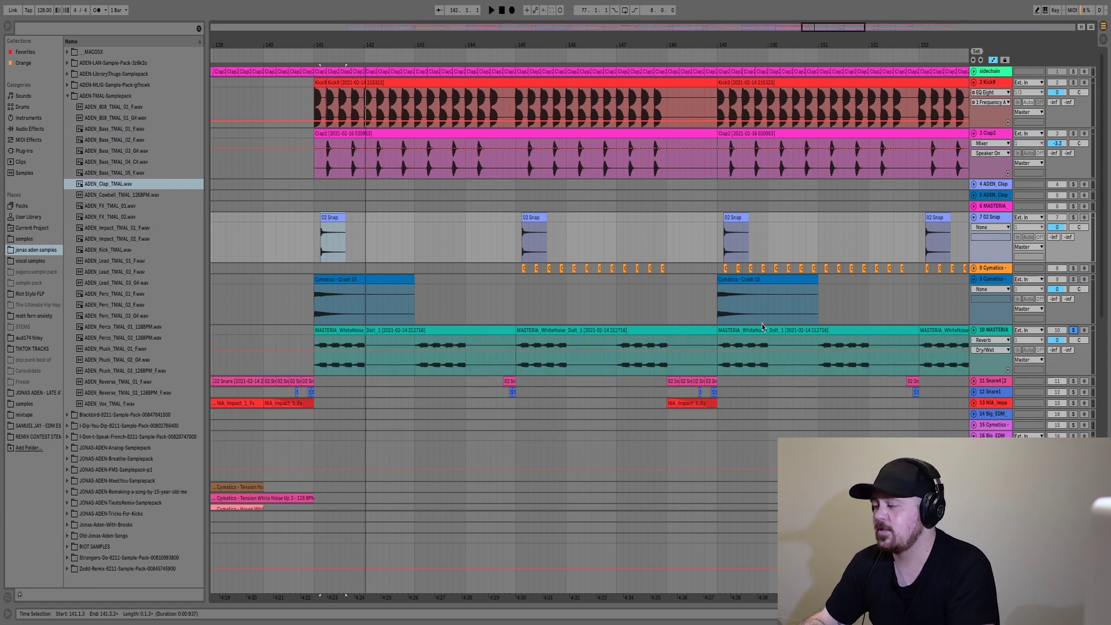
pyautogui.press('space')
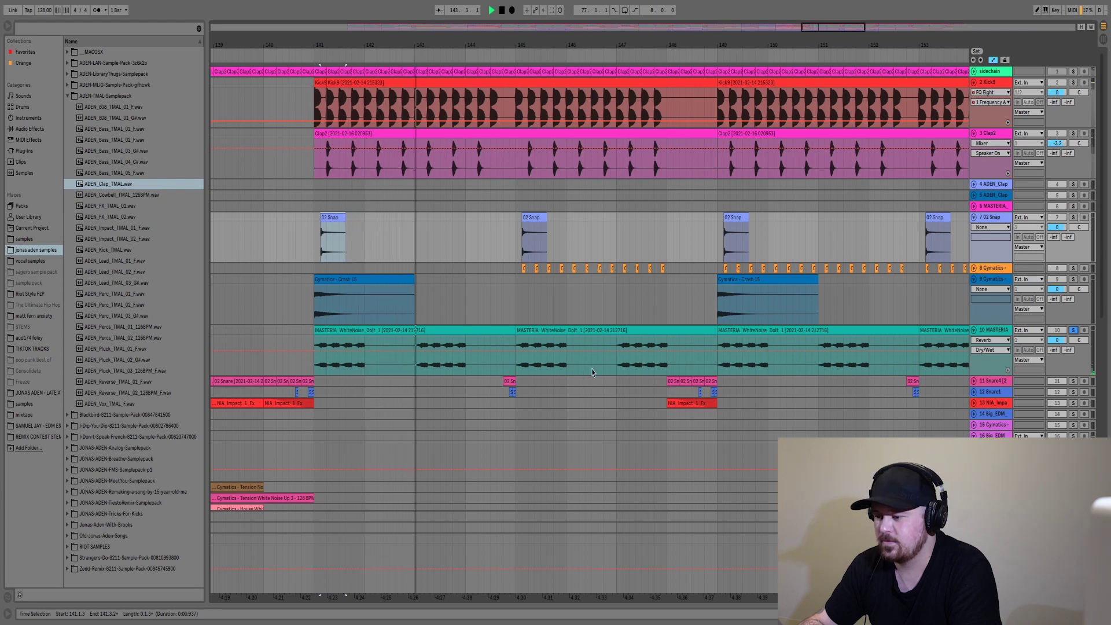
# Audition the Snare4 and Snare1 fills at bars 144 and 148 in solo, and the Cymatics track 8 from bar 145.
pyautogui.click(503, 382)
pyautogui.scroll(-3, 537, 349)
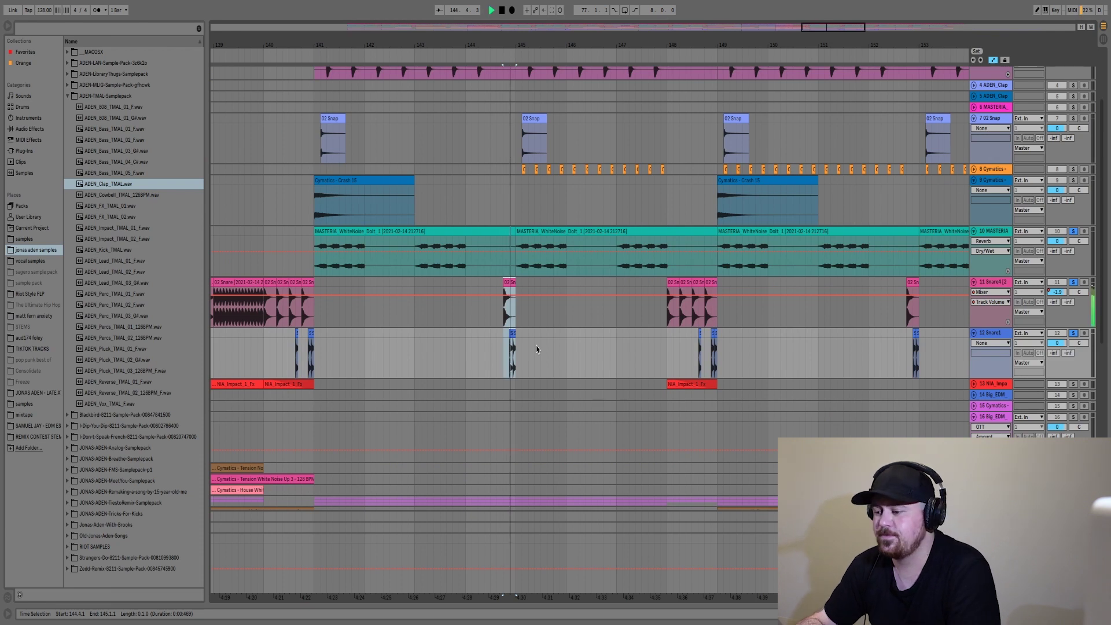
pyautogui.click(666, 311)
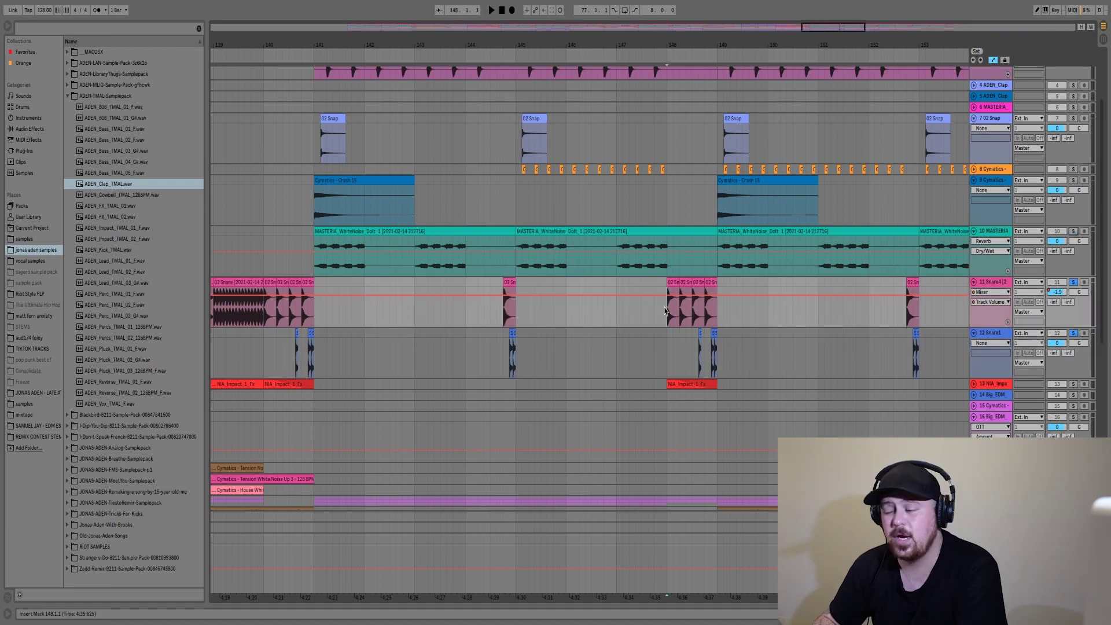
pyautogui.press('space')
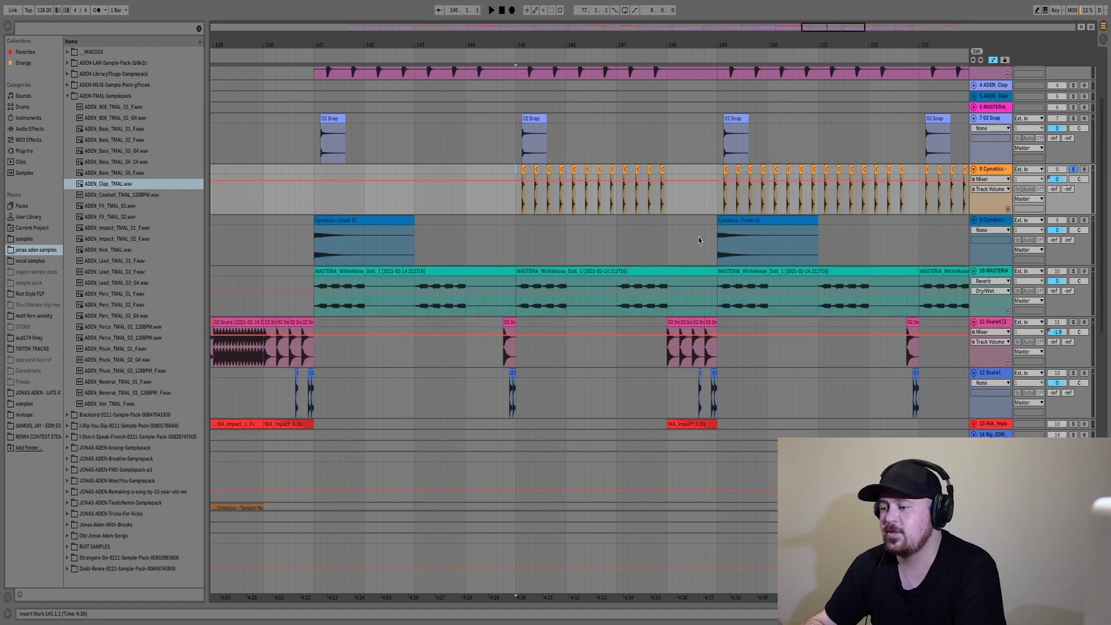
pyautogui.press('space')
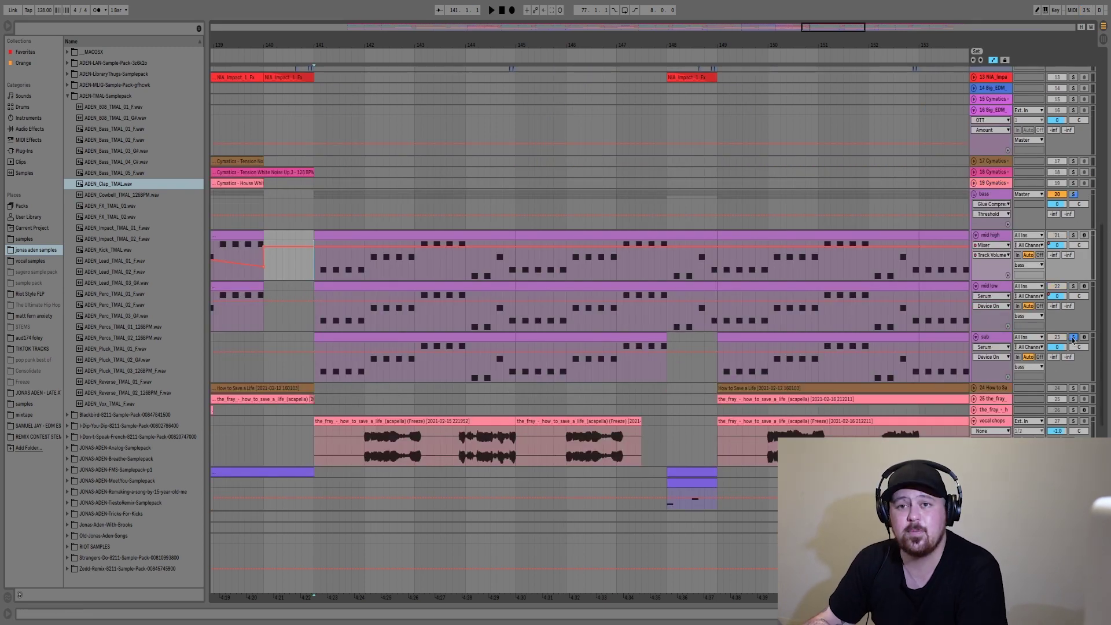
# Audition the sub, mid low and mid high bass tracks one after another in solo from bar 141.
pyautogui.press('space')
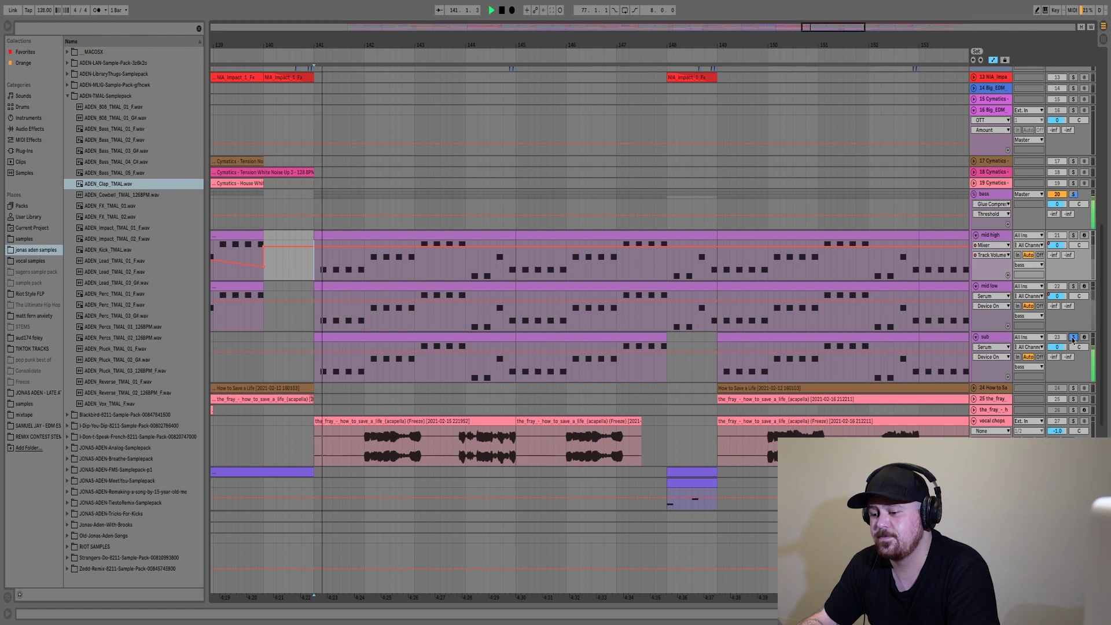
pyautogui.click(1075, 286)
pyautogui.press('space')
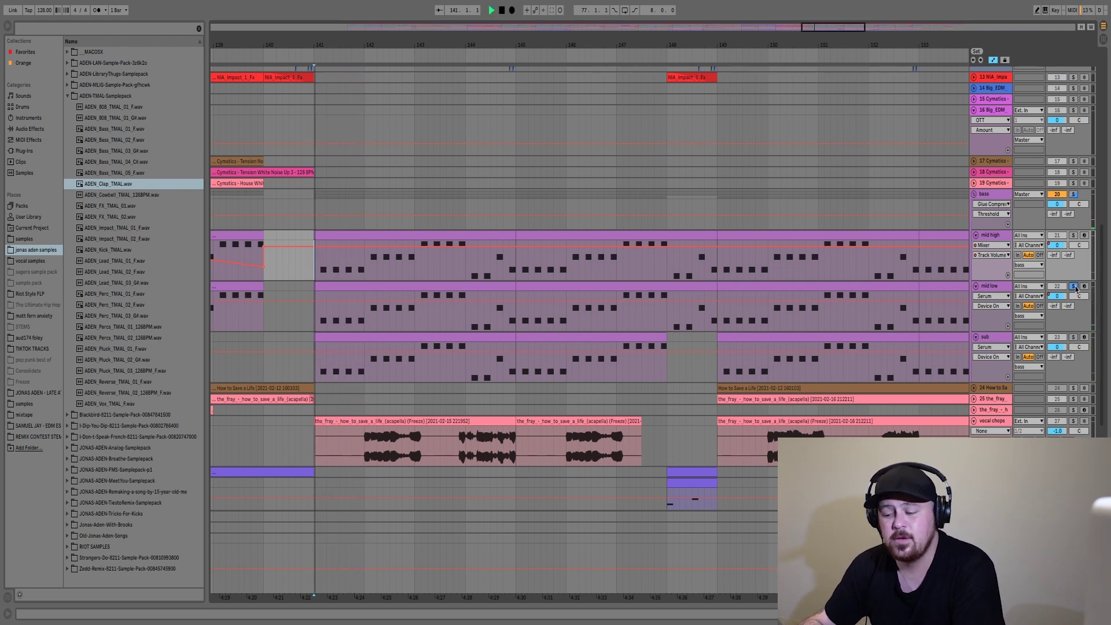
pyautogui.click(1074, 236)
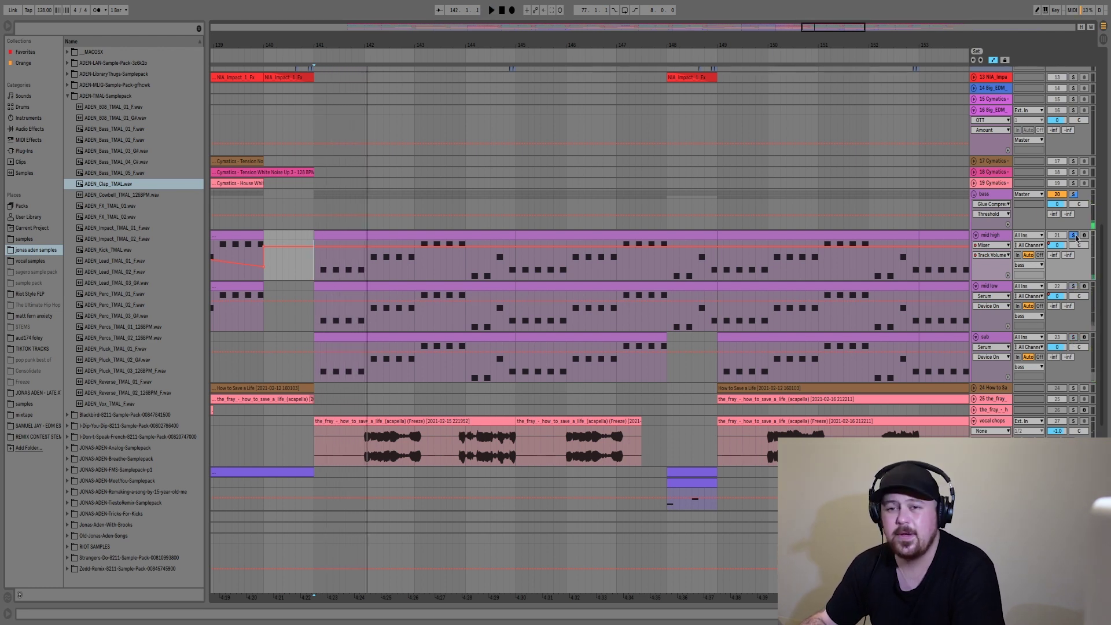
pyautogui.press('space')
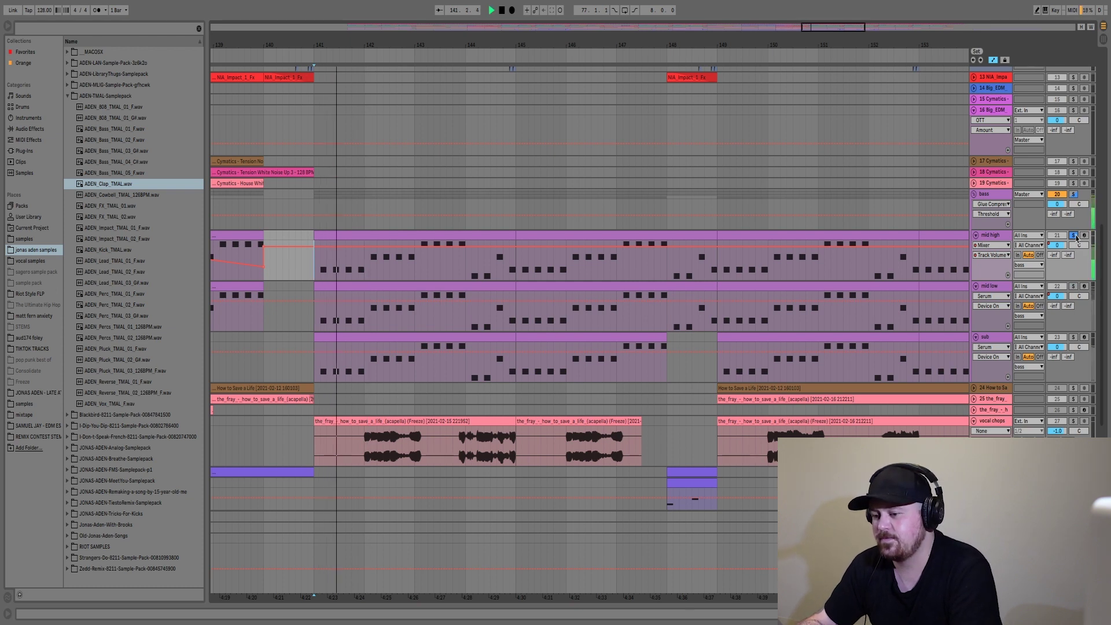
# Stop the mid high bass playback and audition the whole bass group in solo from bar 141.
pyautogui.press('space')
pyautogui.click(1075, 235)
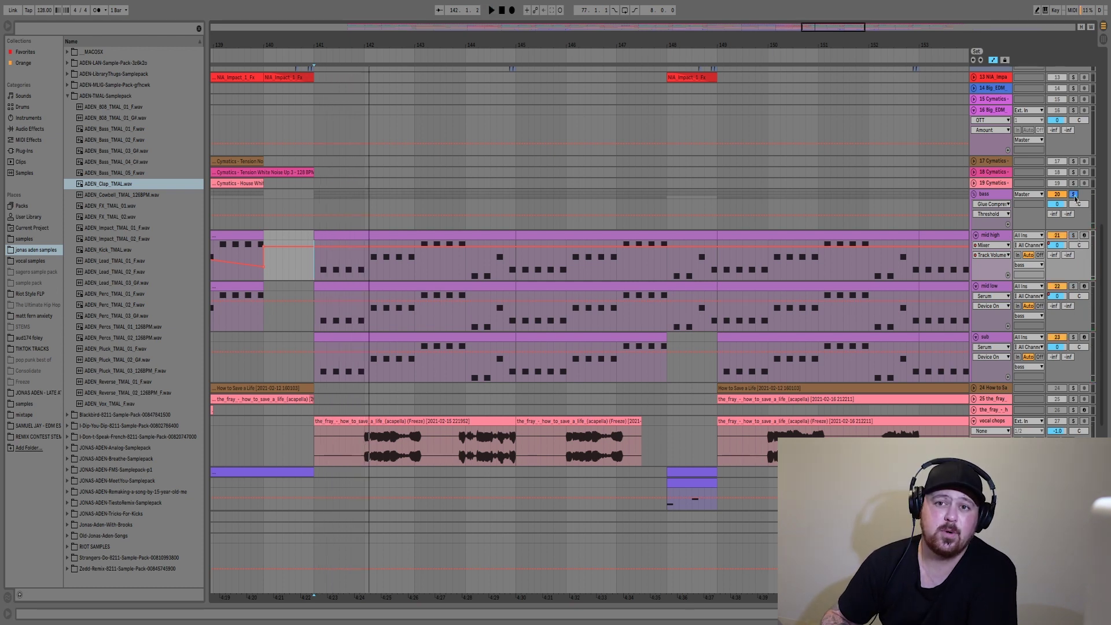
pyautogui.press('space')
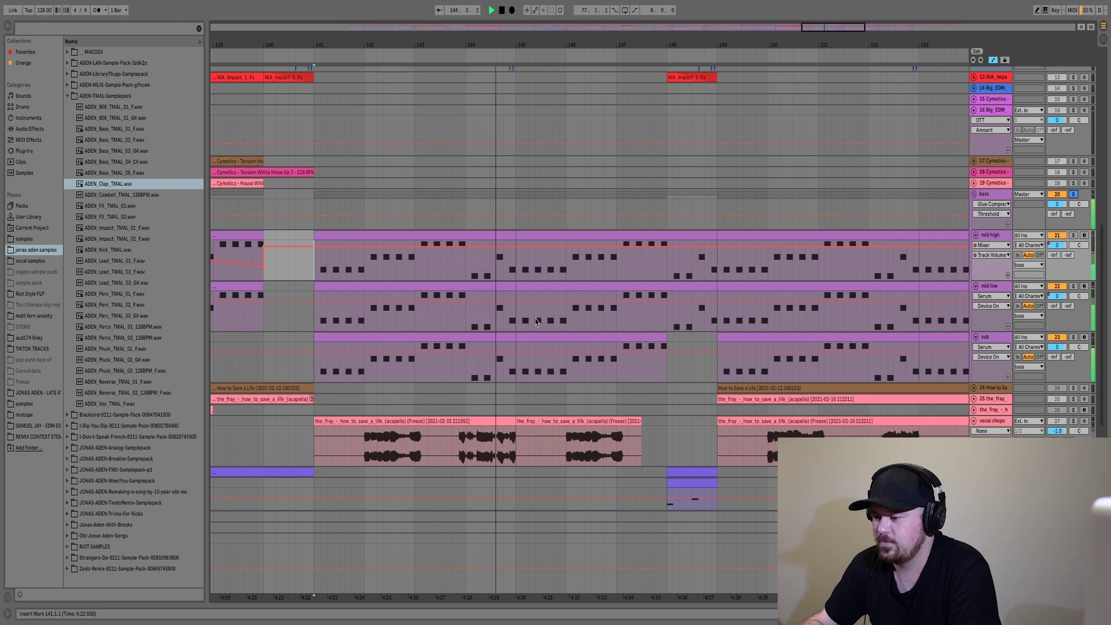
pyautogui.scroll(-5, 990, 277)
pyautogui.press('space')
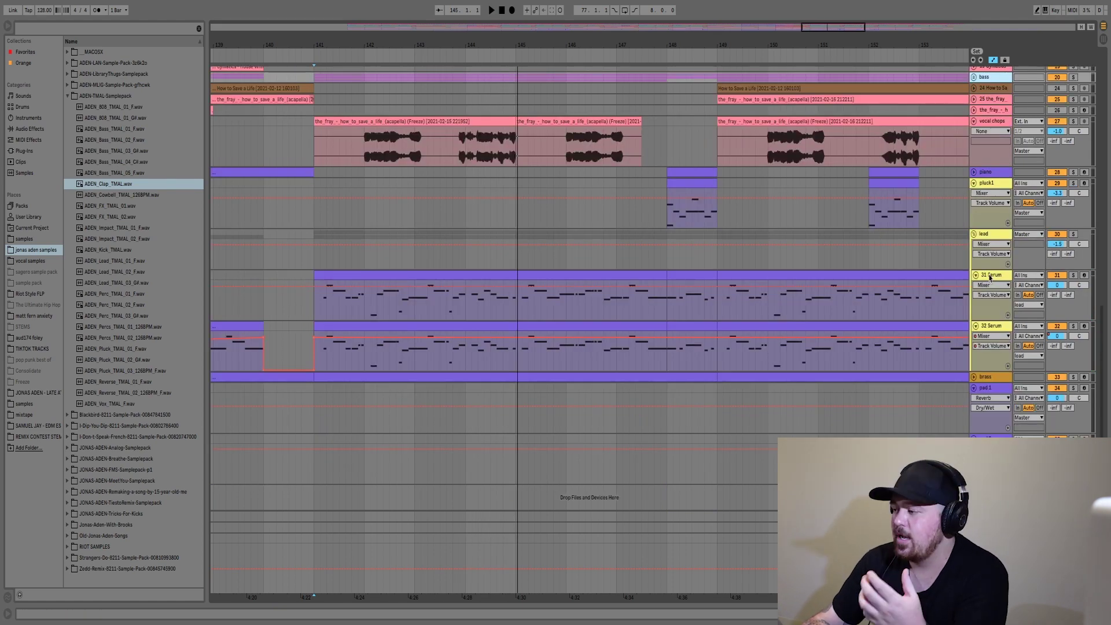
# Show the device chain of the 31 Serum lead track and audition that layer in solo from bar 141.
pyautogui.doubleClick(990, 277)
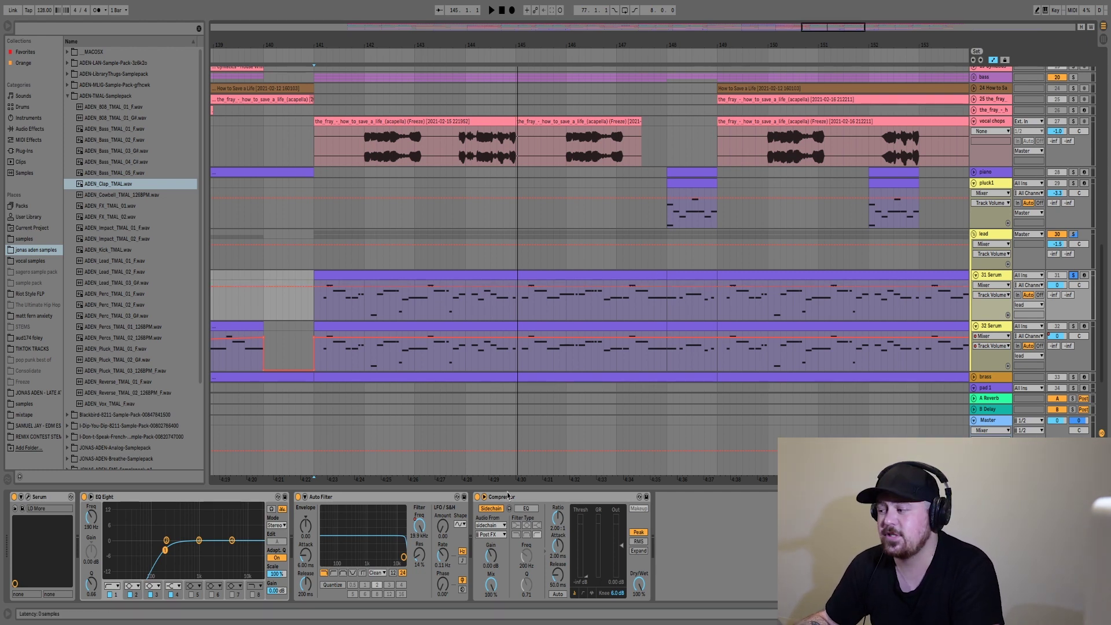
pyautogui.press('space')
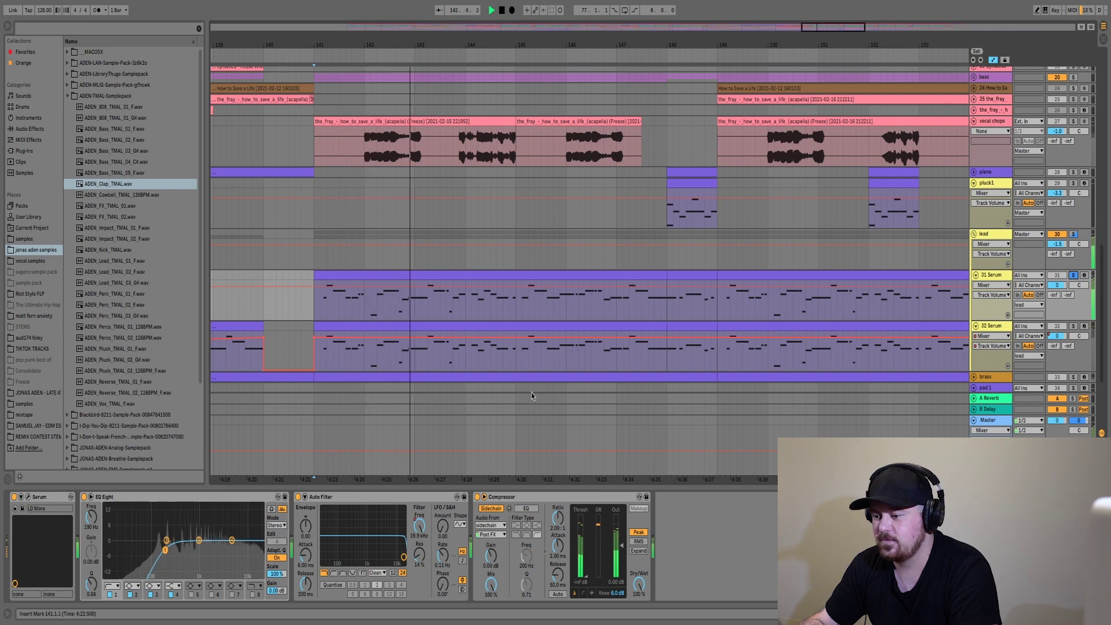
pyautogui.press('space')
# Audition the 32 Serum lead layer in solo with its device chain shown, and the combined lead group from bar 141.
pyautogui.click(514, 365)
pyautogui.scroll(-3, 514, 365)
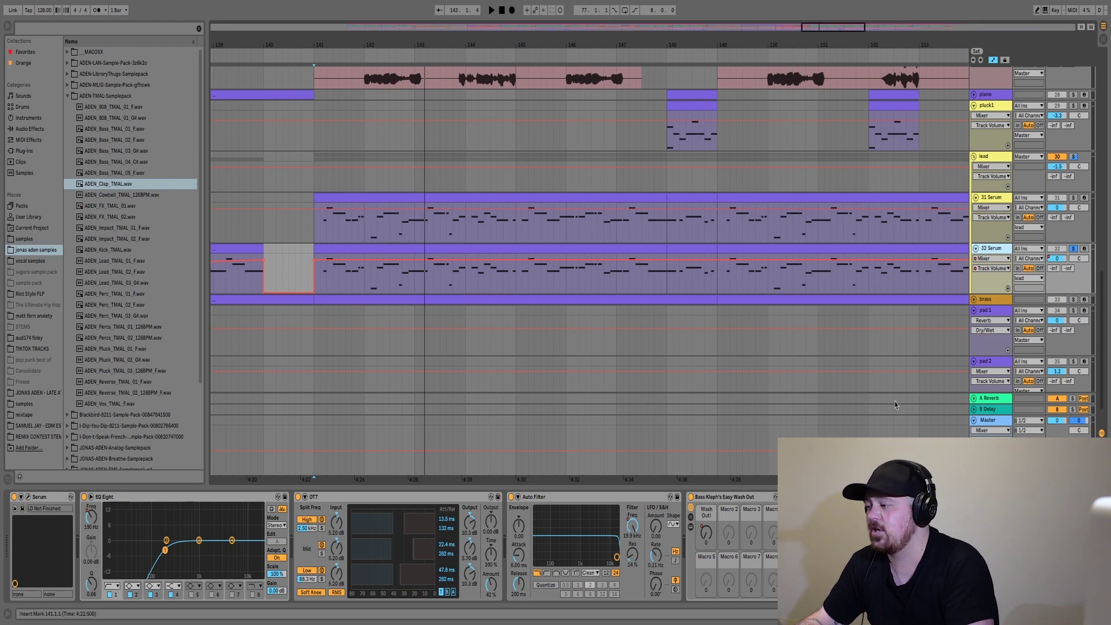
pyautogui.press('space')
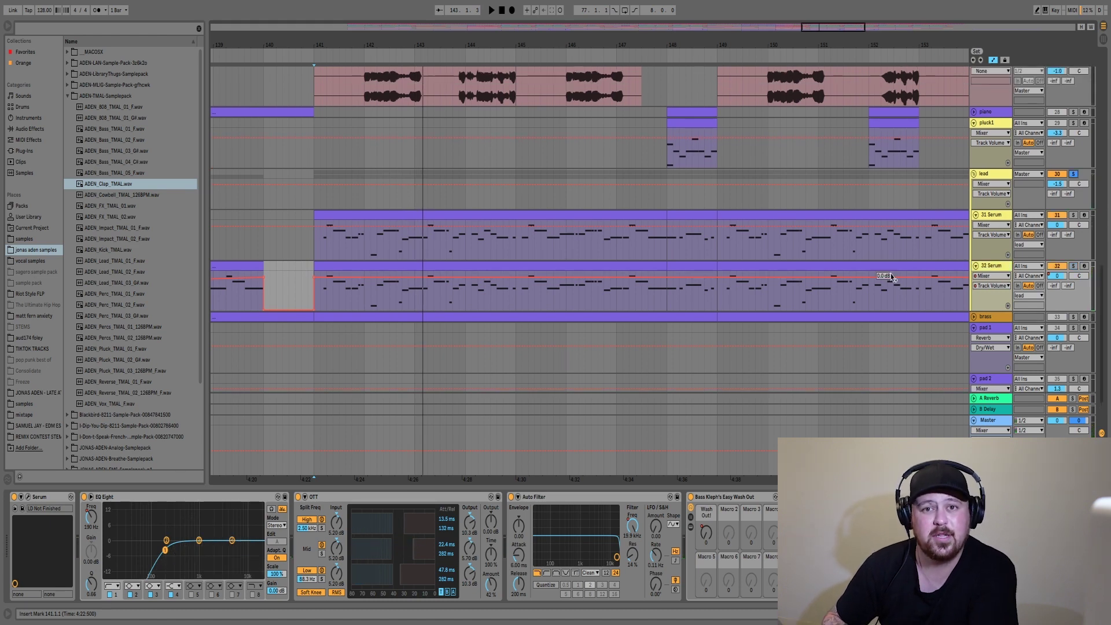
pyautogui.press('space')
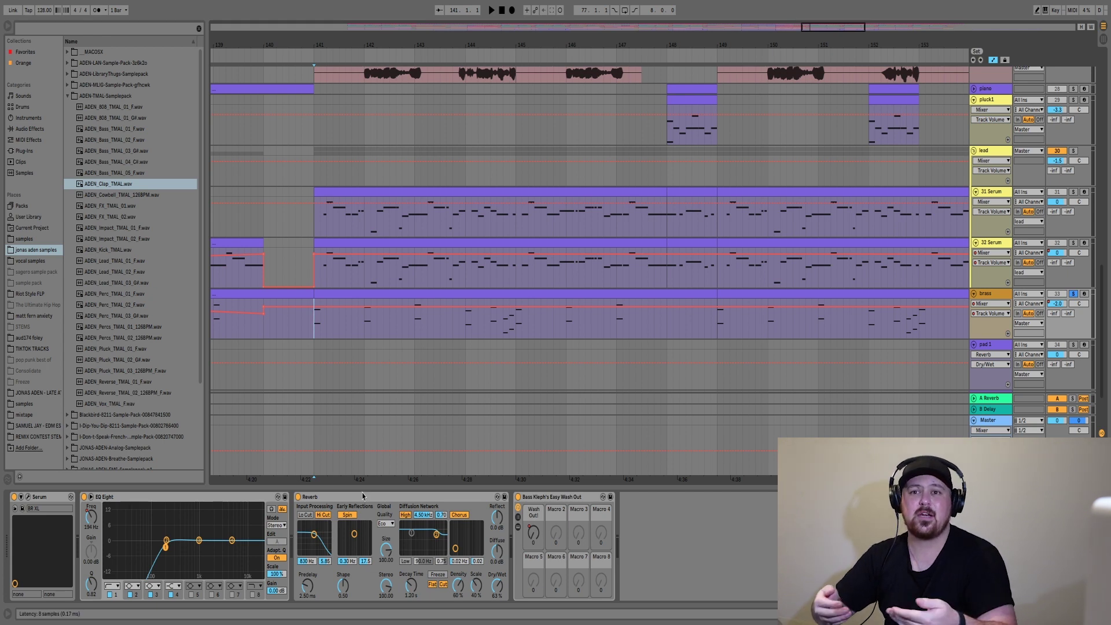
# Audition the brass track in solo from bar 141 and the vocal chops in solo from bar 142.
pyautogui.press('space')
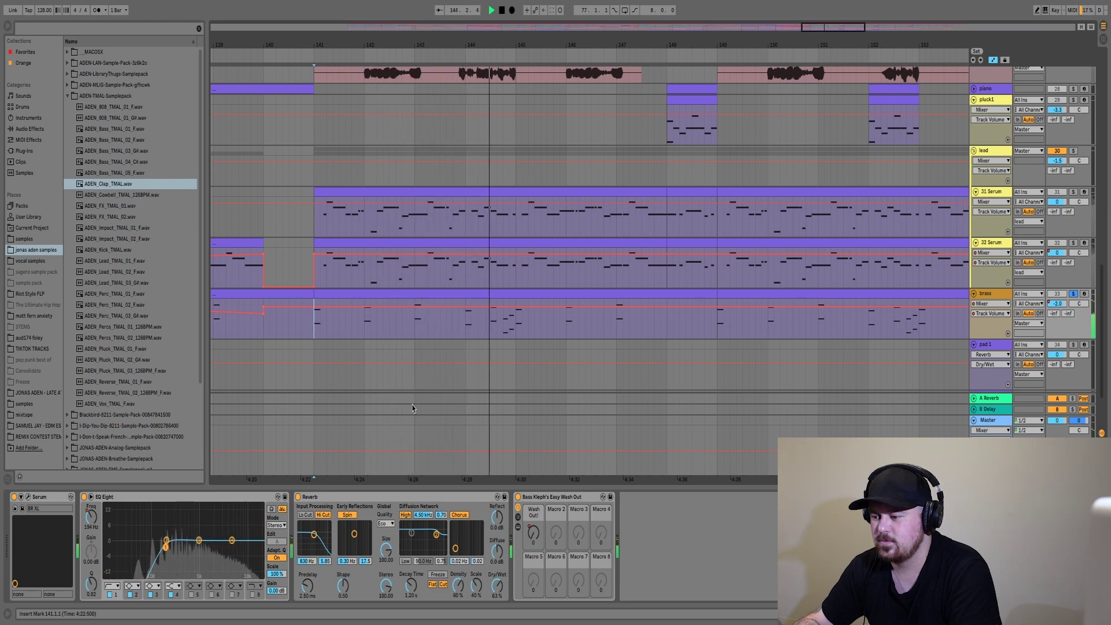
pyautogui.press('space')
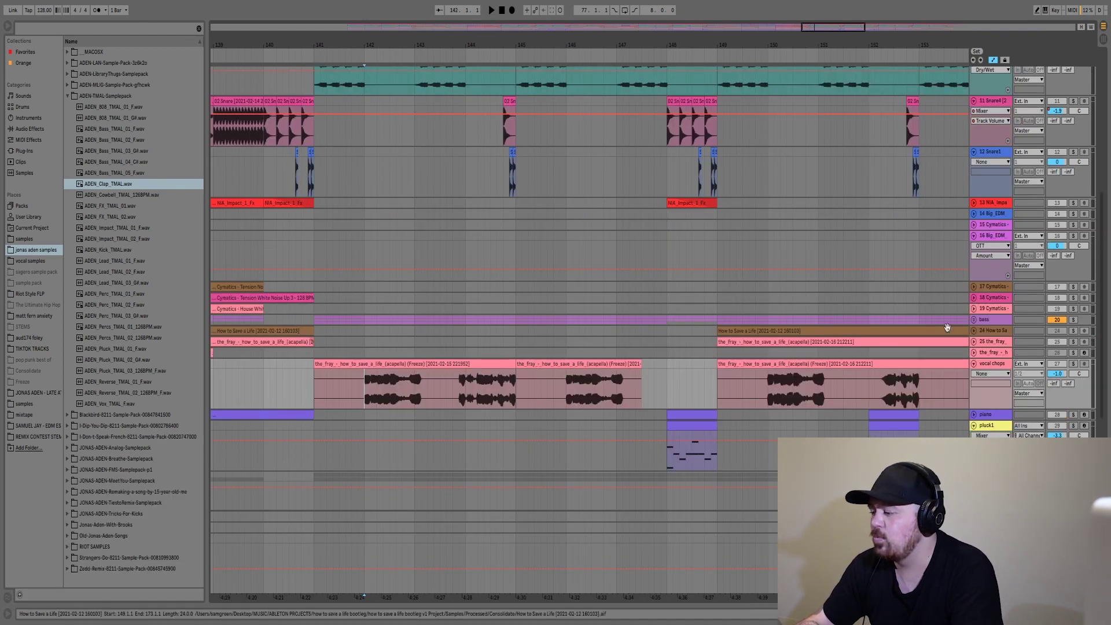
pyautogui.click(1075, 364)
pyautogui.press('space')
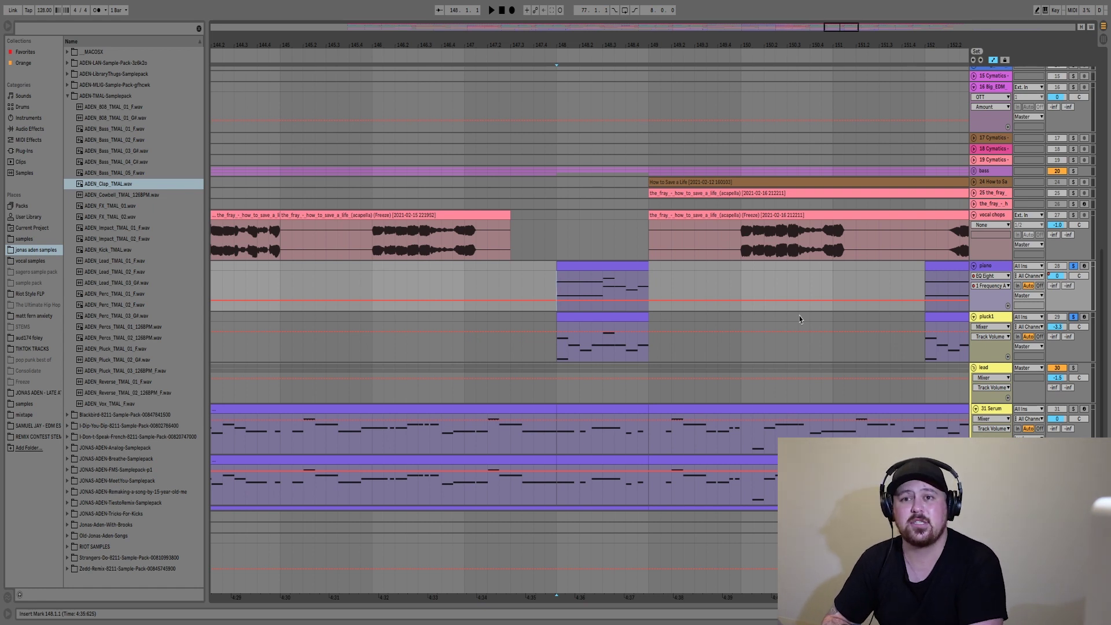
# Audition the piano and pluck1 fill together at bar 148, and play the soloed acapella with the vocal chops from bar 149.
pyautogui.press('space')
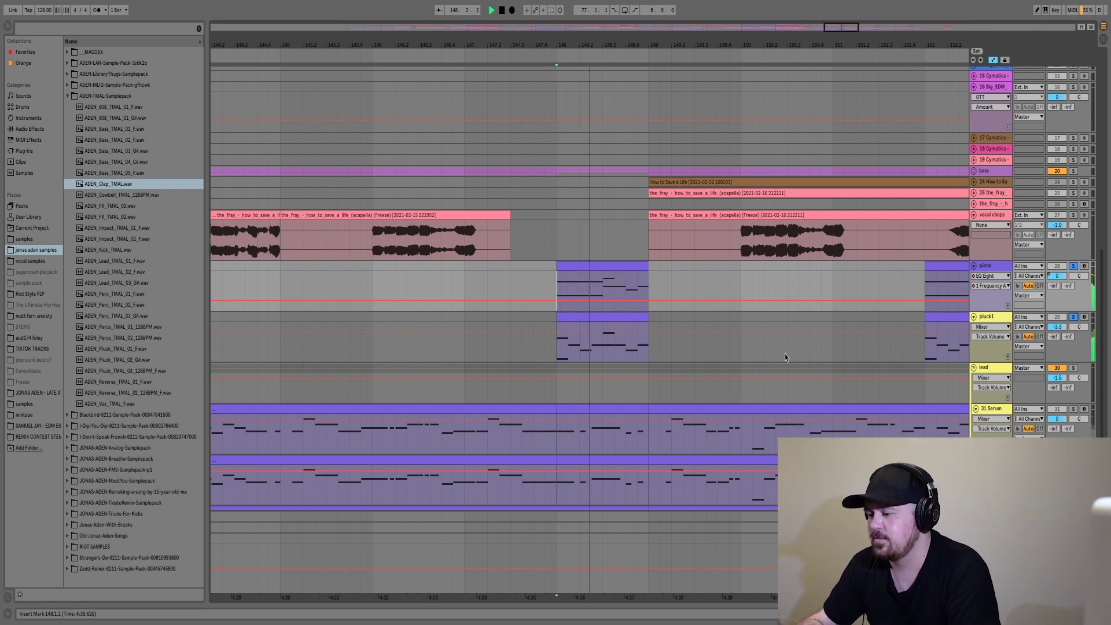
pyautogui.press('space')
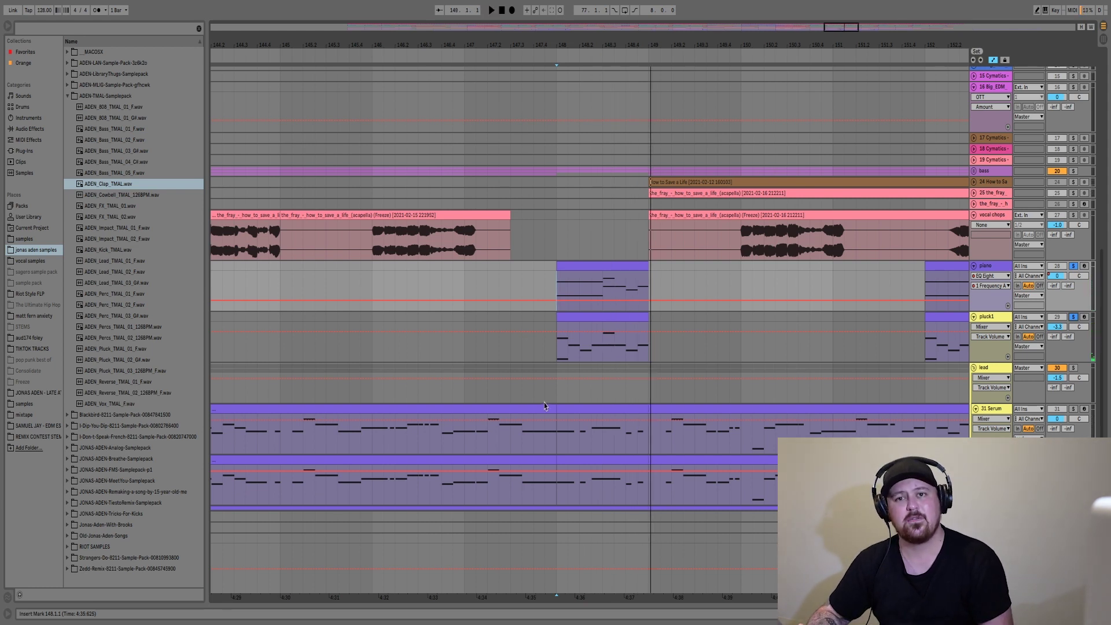
pyautogui.scroll(-5, 719, 280)
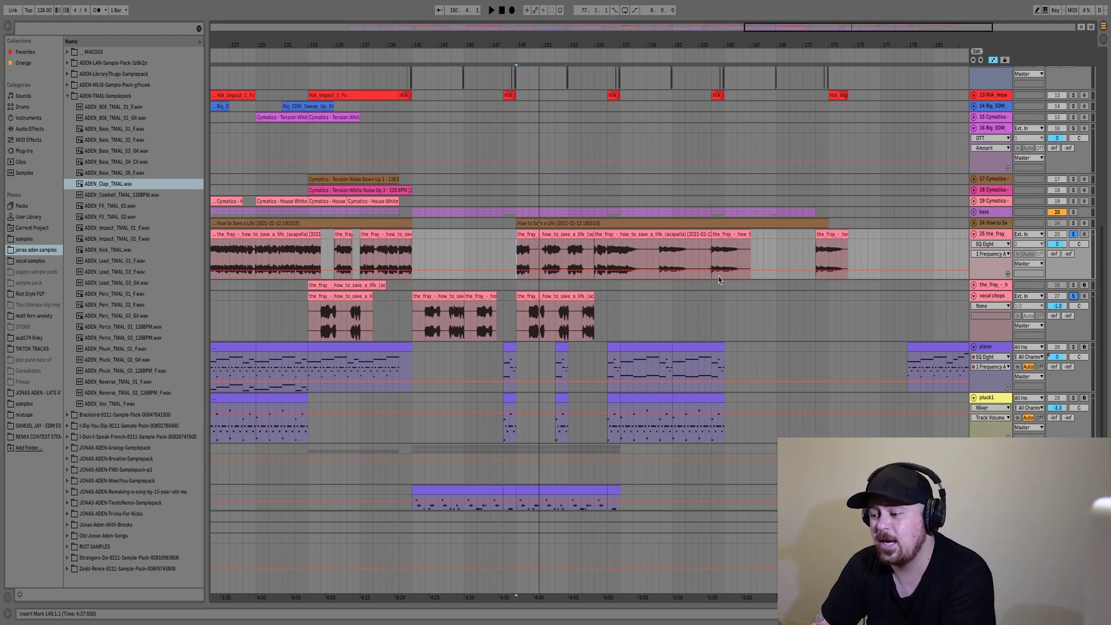
pyautogui.press('space')
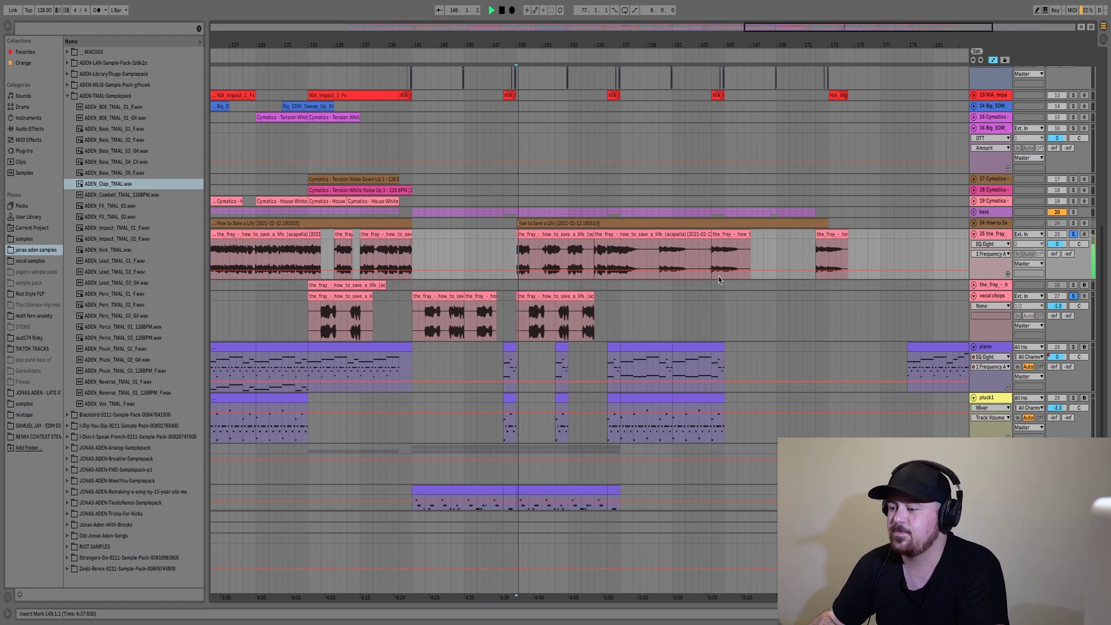